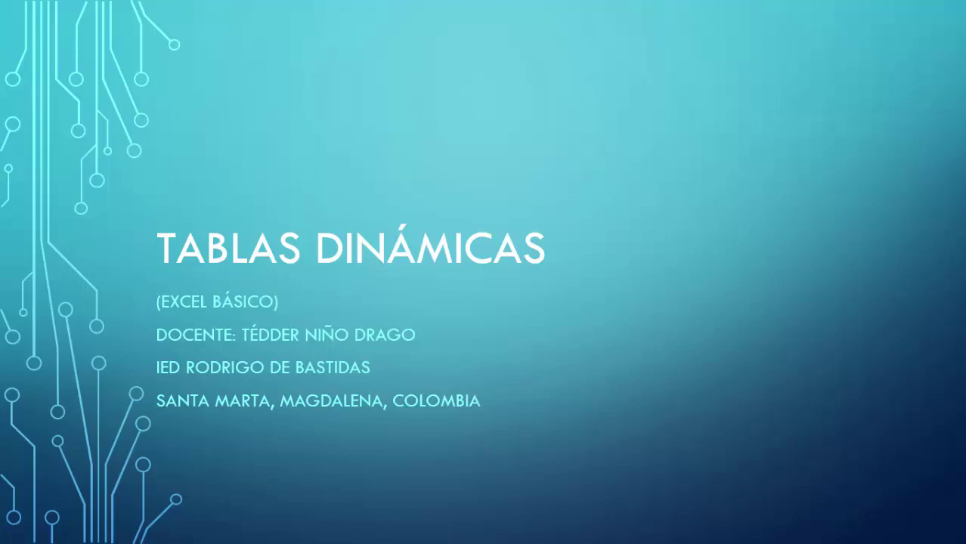
Switch to the pivot-table learning guide PDF and scroll through pages 1–4.
{"action": "key", "text": "alt+Tab"}
{"action": "key", "text": "alt+Tab"}
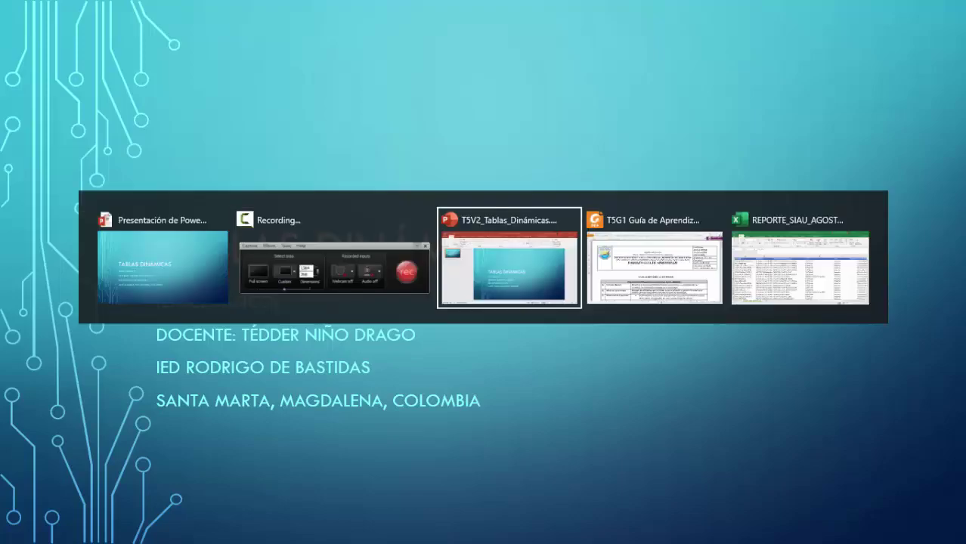
{"action": "key", "text": "alt+Tab"}
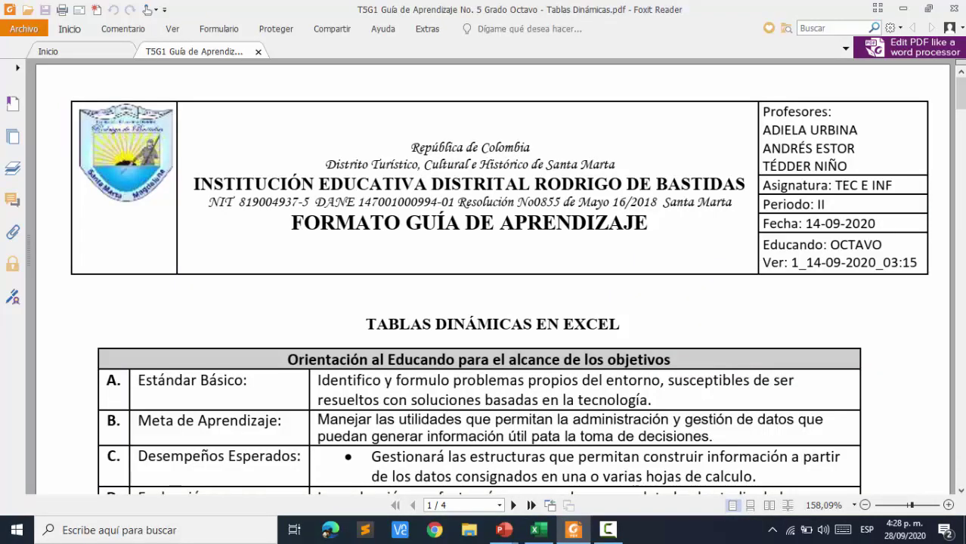
{"action": "scroll", "coordinate": [500, 277], "scroll_direction": "down", "scroll_amount": 2}
{"action": "scroll", "coordinate": [500, 278], "scroll_direction": "down", "scroll_amount": 3}
{"action": "scroll", "coordinate": [500, 277], "scroll_direction": "down", "scroll_amount": 2}
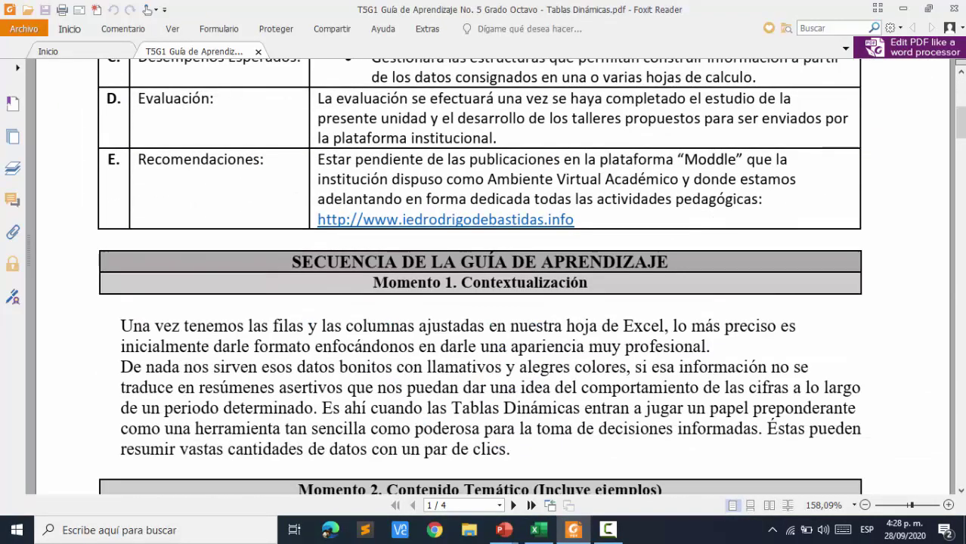
{"action": "scroll", "coordinate": [500, 278], "scroll_direction": "down", "scroll_amount": 3}
{"action": "scroll", "coordinate": [500, 278], "scroll_direction": "down", "scroll_amount": 3}
{"action": "scroll", "coordinate": [500, 277], "scroll_direction": "down", "scroll_amount": 1}
{"action": "scroll", "coordinate": [499, 277], "scroll_direction": "down", "scroll_amount": 4}
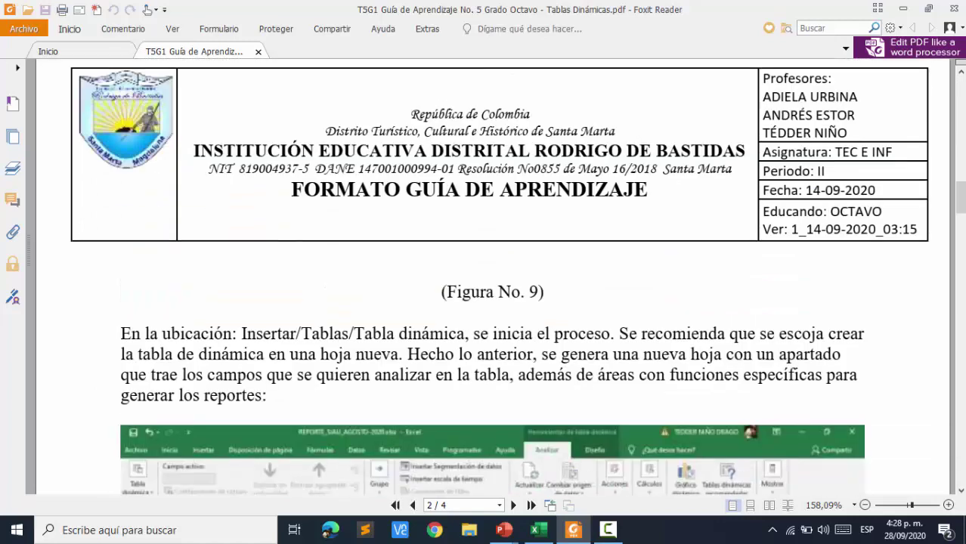
{"action": "scroll", "coordinate": [500, 278], "scroll_direction": "down", "scroll_amount": 5}
{"action": "scroll", "coordinate": [500, 277], "scroll_direction": "down", "scroll_amount": 2}
{"action": "scroll", "coordinate": [500, 278], "scroll_direction": "down", "scroll_amount": 2}
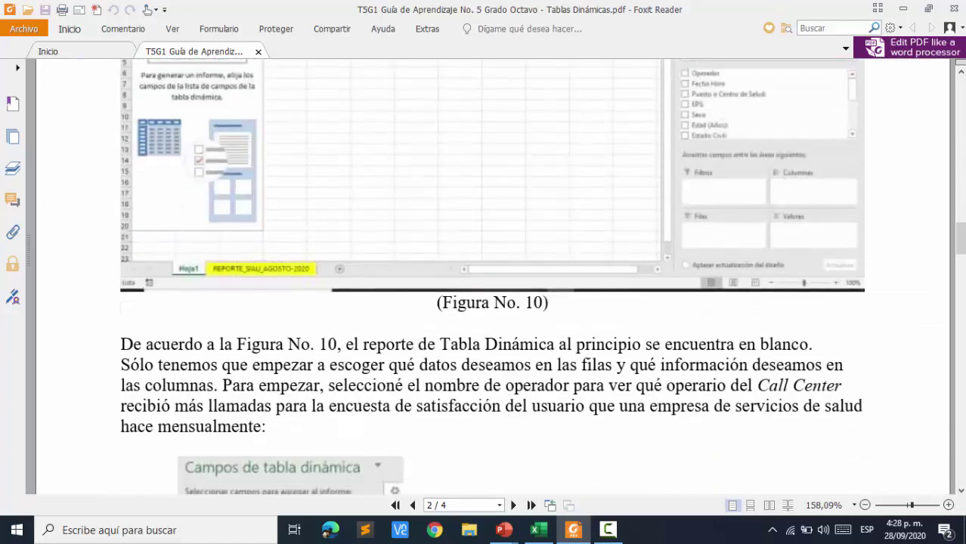
{"action": "scroll", "coordinate": [499, 278], "scroll_direction": "down", "scroll_amount": 1}
{"action": "scroll", "coordinate": [500, 278], "scroll_direction": "down", "scroll_amount": 3}
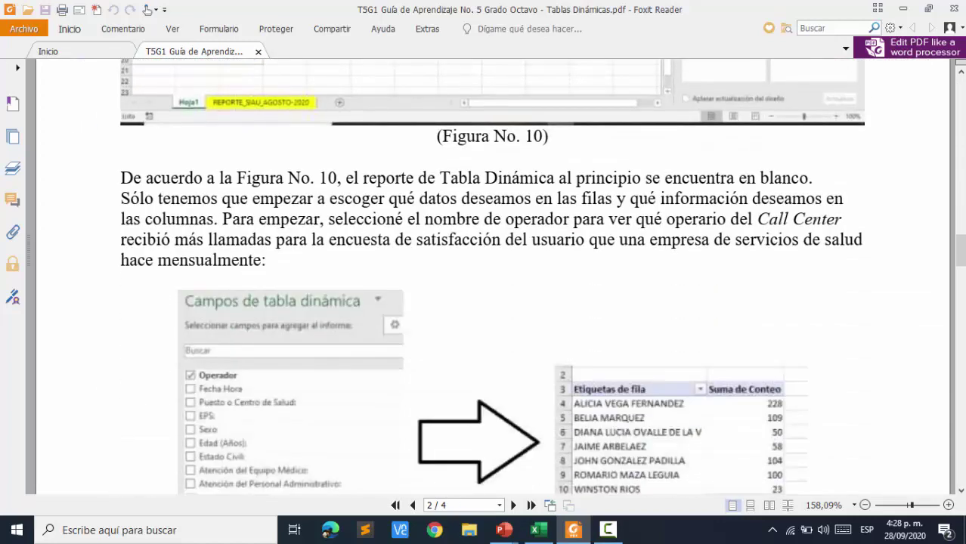
{"action": "scroll", "coordinate": [500, 278], "scroll_direction": "down", "scroll_amount": 2}
{"action": "scroll", "coordinate": [500, 278], "scroll_direction": "down", "scroll_amount": 1}
{"action": "scroll", "coordinate": [500, 278], "scroll_direction": "down", "scroll_amount": 3}
{"action": "scroll", "coordinate": [500, 277], "scroll_direction": "down", "scroll_amount": 2}
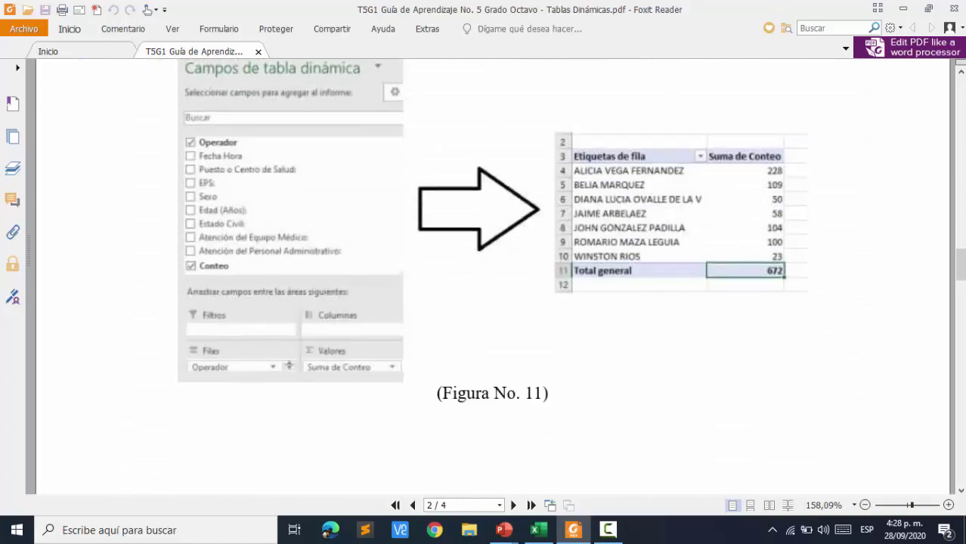
{"action": "scroll", "coordinate": [500, 277], "scroll_direction": "down", "scroll_amount": 4}
{"action": "scroll", "coordinate": [500, 277], "scroll_direction": "down", "scroll_amount": 3}
{"action": "scroll", "coordinate": [500, 277], "scroll_direction": "down", "scroll_amount": 3}
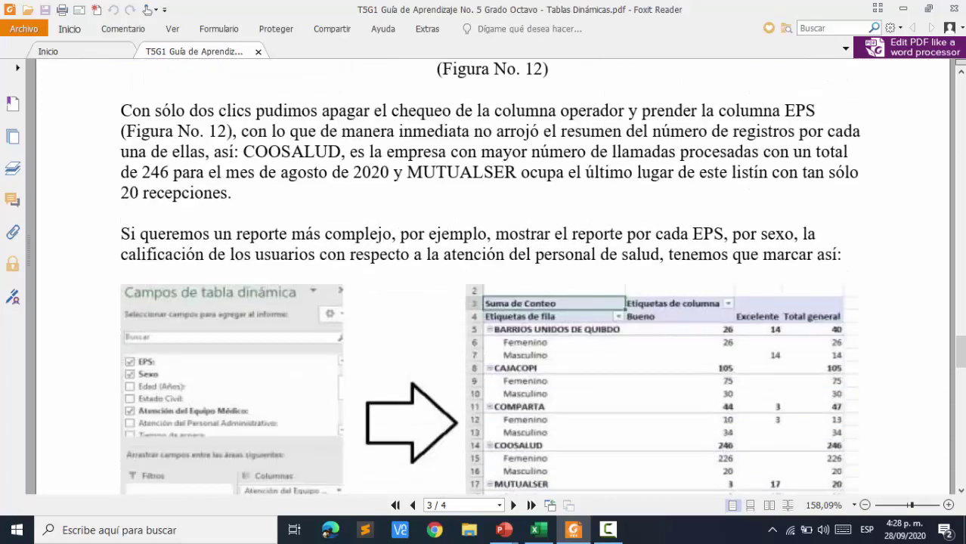
{"action": "scroll", "coordinate": [500, 278], "scroll_direction": "down", "scroll_amount": 5}
{"action": "scroll", "coordinate": [500, 278], "scroll_direction": "down", "scroll_amount": 2}
Scroll the guide back up to the 'TABLAS DINÁMICAS EN EXCEL' objectives.
{"action": "scroll", "coordinate": [500, 277], "scroll_direction": "up", "scroll_amount": 1}
{"action": "scroll", "coordinate": [500, 277], "scroll_direction": "up", "scroll_amount": 6}
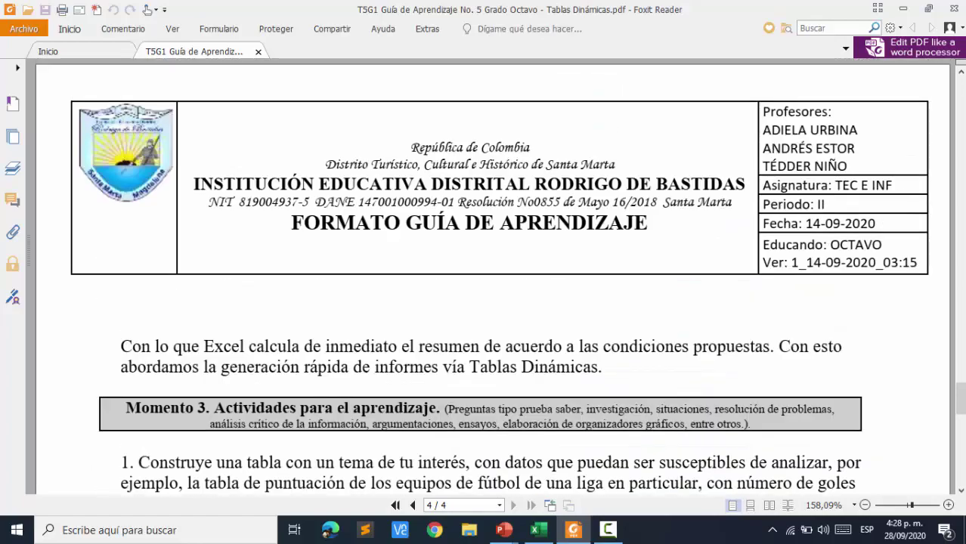
{"action": "scroll", "coordinate": [500, 277], "scroll_direction": "up", "scroll_amount": 8}
{"action": "scroll", "coordinate": [500, 278], "scroll_direction": "up", "scroll_amount": 1}
{"action": "scroll", "coordinate": [499, 278], "scroll_direction": "up", "scroll_amount": 1}
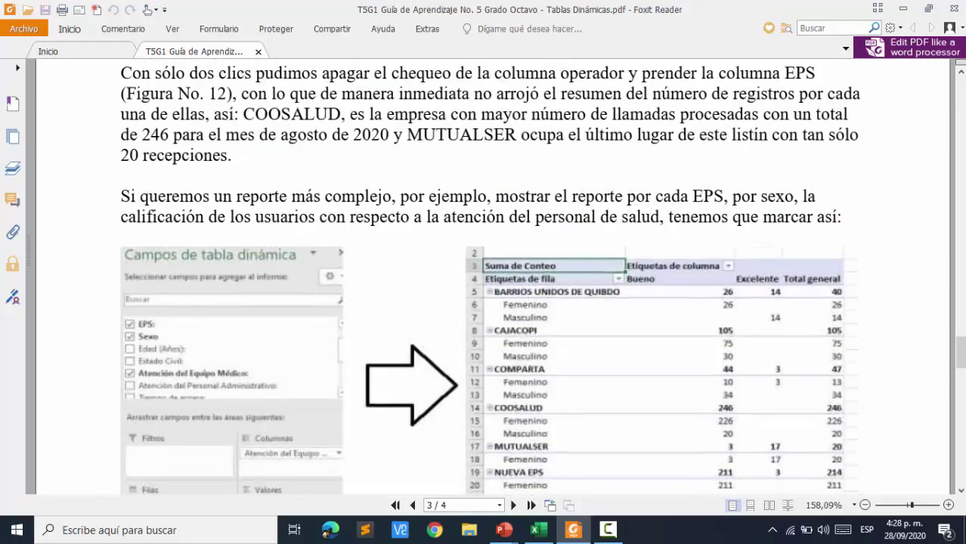
{"action": "scroll", "coordinate": [500, 278], "scroll_direction": "up", "scroll_amount": 5}
{"action": "scroll", "coordinate": [500, 277], "scroll_direction": "up", "scroll_amount": 5}
{"action": "scroll", "coordinate": [500, 277], "scroll_direction": "up", "scroll_amount": 5}
{"action": "scroll", "coordinate": [500, 277], "scroll_direction": "up", "scroll_amount": 5}
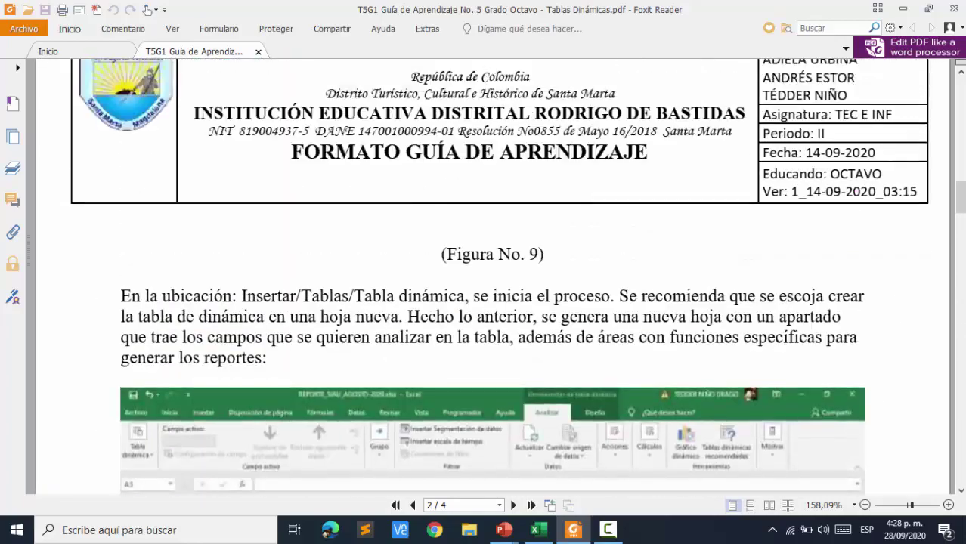
{"action": "scroll", "coordinate": [499, 277], "scroll_direction": "up", "scroll_amount": 5}
{"action": "scroll", "coordinate": [500, 277], "scroll_direction": "up", "scroll_amount": 5}
{"action": "scroll", "coordinate": [500, 277], "scroll_direction": "up", "scroll_amount": 3}
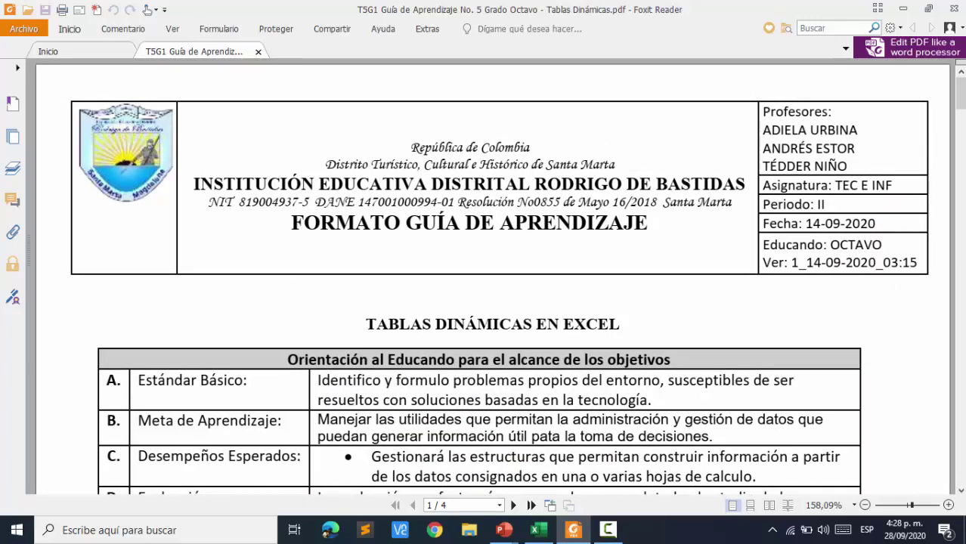
Bring up the REPORTE_SIAU_AGOSTO-2020 workbook and jump to its last record and back to the top.
{"action": "key", "text": "alt+Tab"}
{"action": "key", "text": "Tab"}
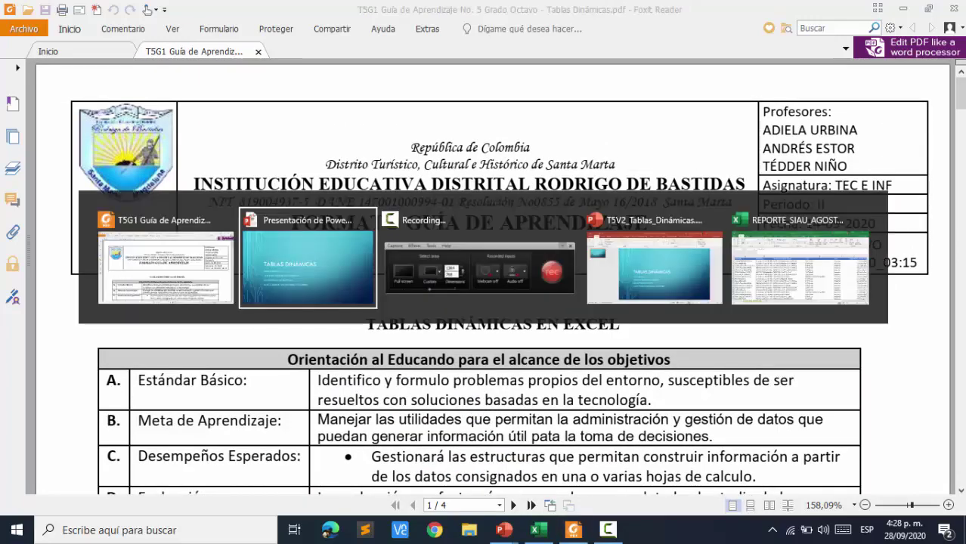
{"action": "key", "text": "Tab"}
{"action": "key", "text": "Tab"}
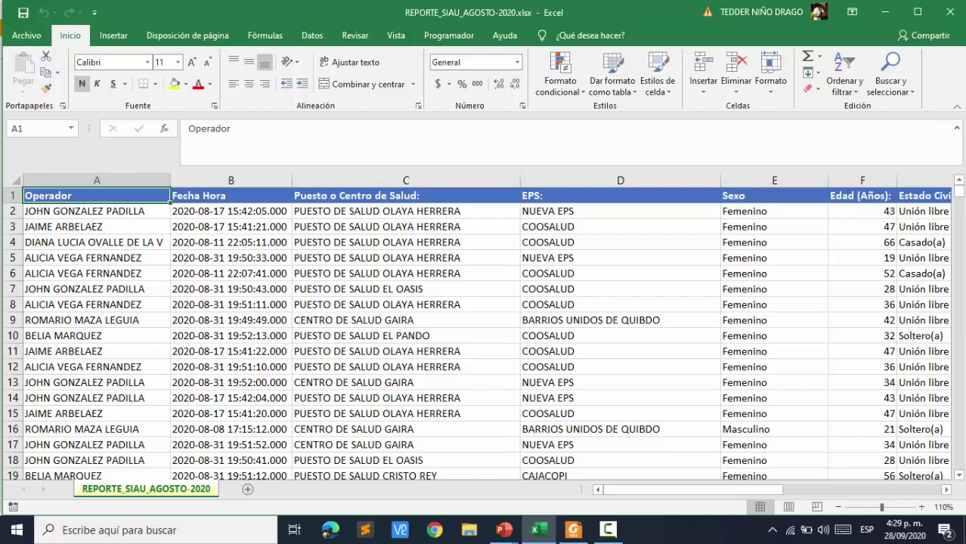
{"action": "key", "text": "ctrl+Down"}
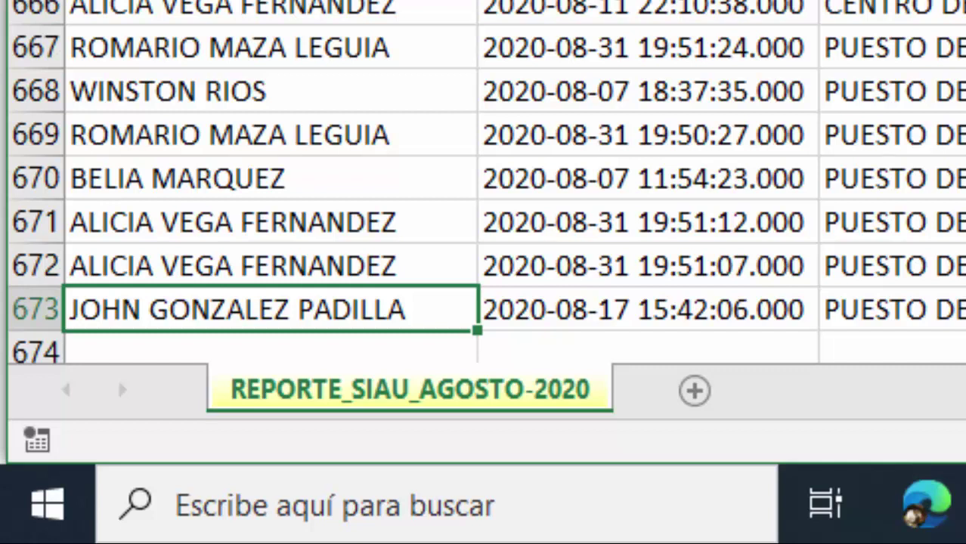
{"action": "key", "text": "ctrl+Up"}
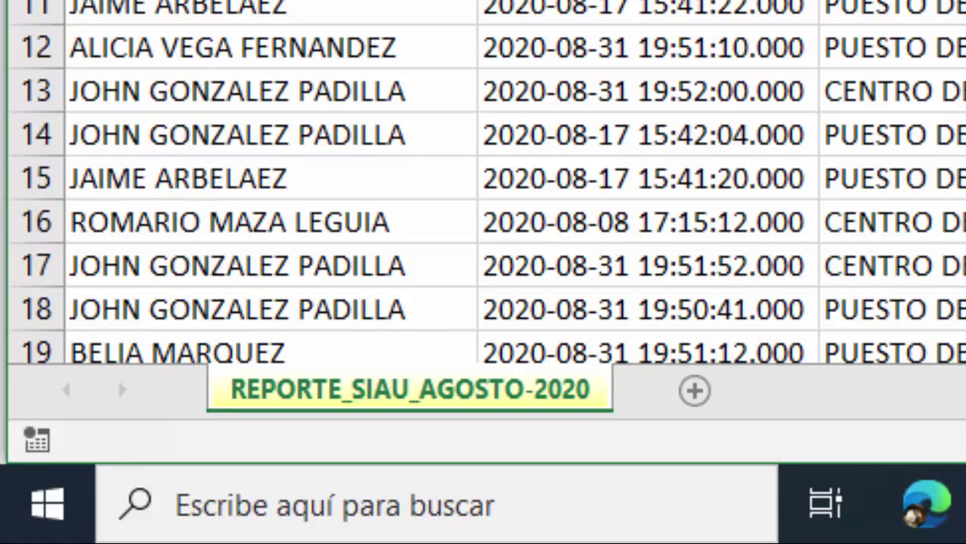
Review the age and rating columns and the PUESTO DE SALUD EL PANDO and OLAYA HERRERA entries.
{"action": "key", "text": "Right"}
{"action": "key", "text": "Right"}
{"action": "key", "text": "Right"}
{"action": "key", "text": "Right"}
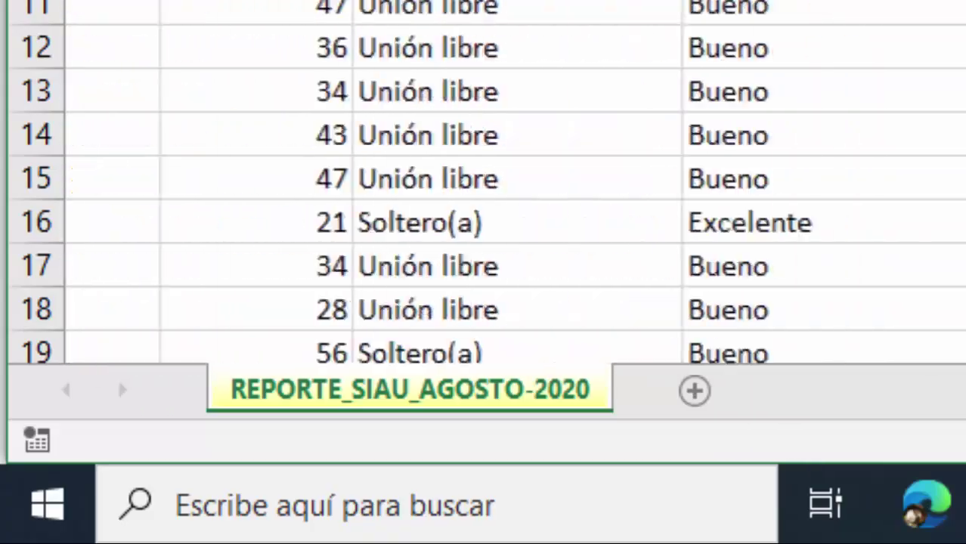
{"action": "key", "text": "Left"}
{"action": "key", "text": "Left"}
{"action": "key", "text": "Left"}
{"action": "key", "text": "Left"}
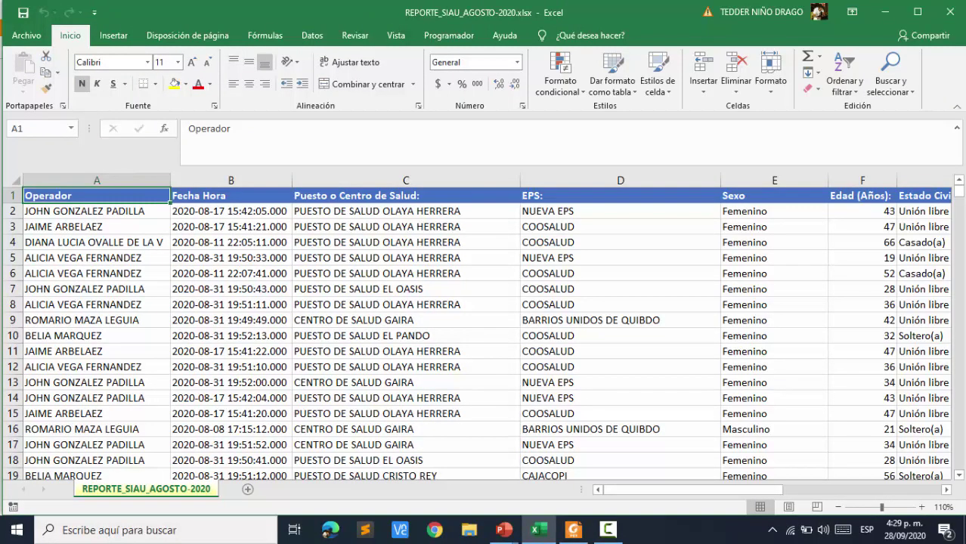
{"action": "left_click", "coordinate": [477, 338]}
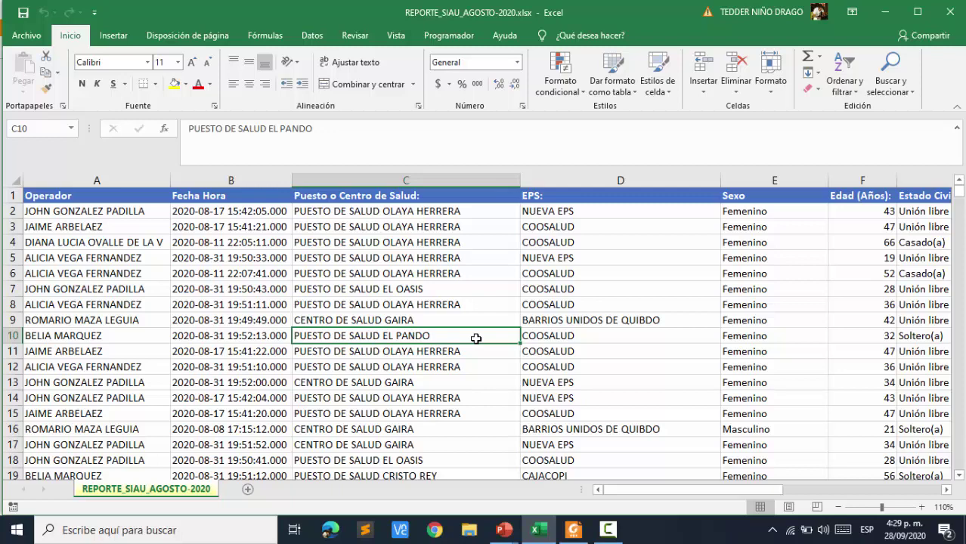
{"action": "left_click", "coordinate": [352, 280]}
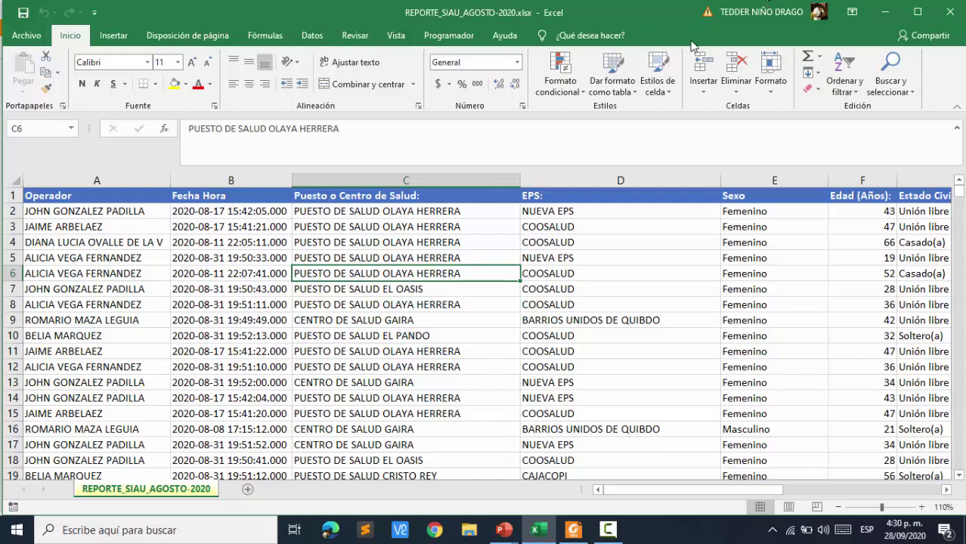
{"action": "left_click", "coordinate": [87, 195]}
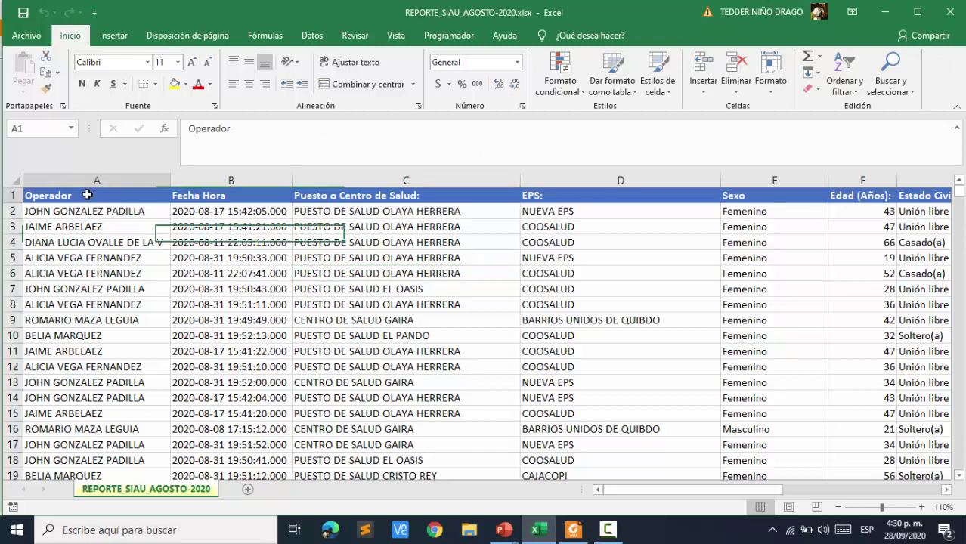
{"action": "key", "text": "shift+Right"}
{"action": "key", "text": "shift+Right"}
{"action": "key", "text": "shift+Right"}
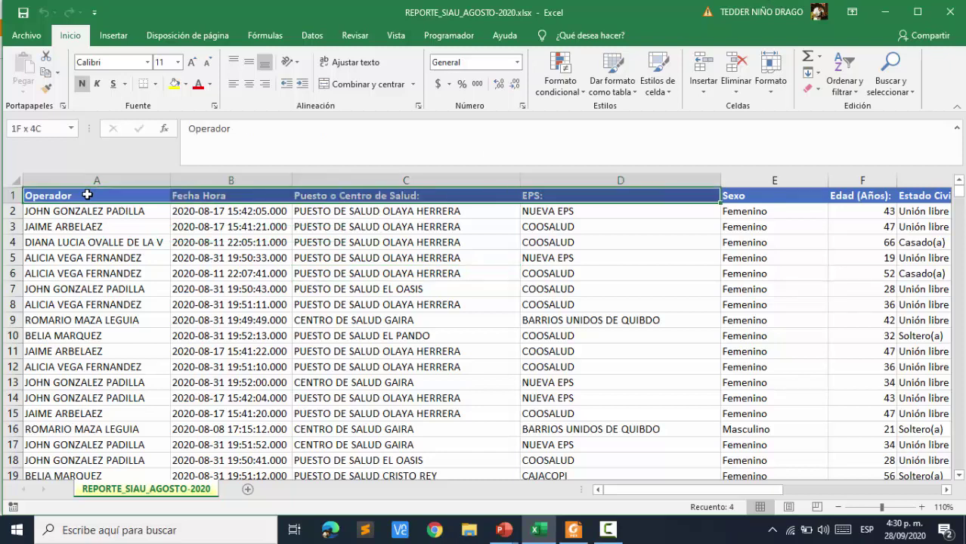
{"action": "key", "text": "shift+Right"}
{"action": "key", "text": "shift+Right"}
{"action": "key", "text": "shift+Right"}
{"action": "key", "text": "shift+Right"}
{"action": "key", "text": "shift+Right"}
{"action": "key", "text": "shift+Right"}
{"action": "key", "text": "shift+Right"}
{"action": "key", "text": "shift+Right"}
{"action": "key", "text": "shift+Right"}
{"action": "key", "text": "shift+Right"}
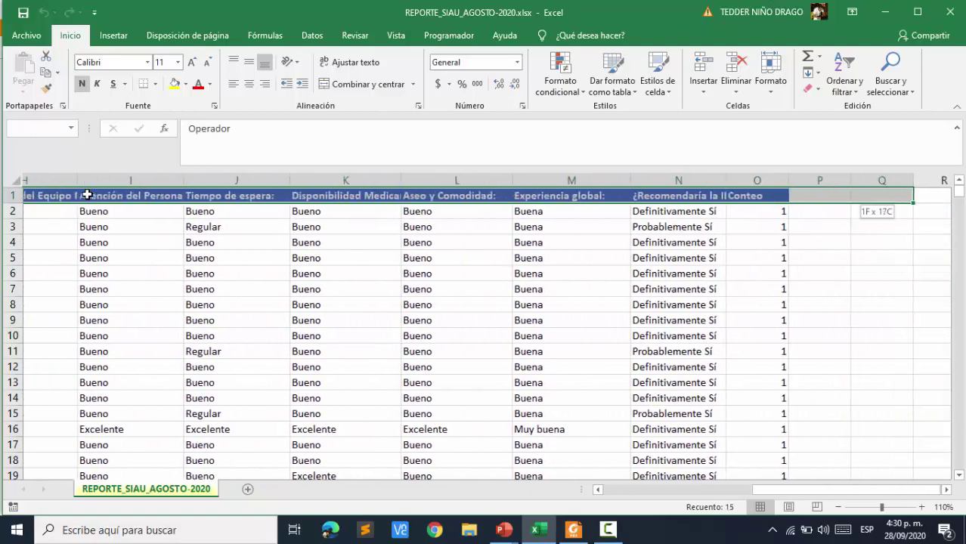
{"action": "key", "text": "shift+Down"}
{"action": "key", "text": "shift+Down"}
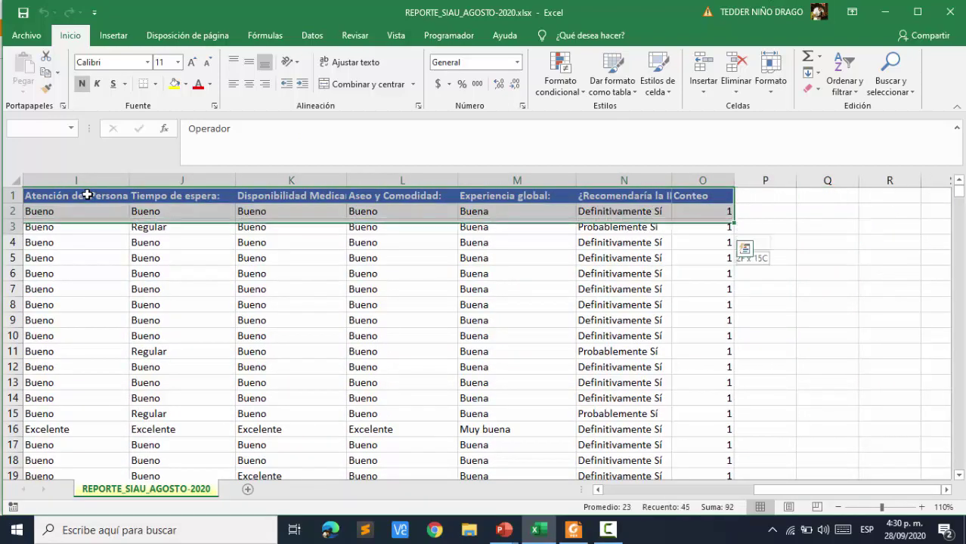
{"action": "key", "text": "shift+Down"}
{"action": "key", "text": "shift+Down"}
{"action": "key", "text": "shift+Down"}
{"action": "key", "text": "shift+Down"}
{"action": "key", "text": "shift+Down"}
{"action": "key", "text": "shift+Down"}
{"action": "key", "text": "shift+Down"}
{"action": "key", "text": "shift+Down"}
{"action": "key", "text": "shift+Down"}
{"action": "key", "text": "shift+Page_Down"}
{"action": "key", "text": "shift+Page_Down"}
{"action": "key", "text": "shift+Page_Down"}
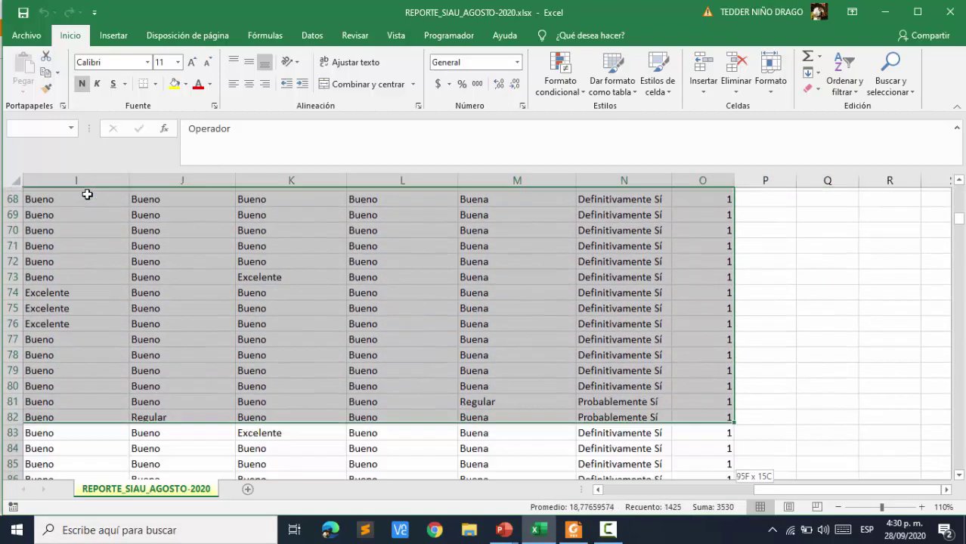
{"action": "key", "text": "shift+Page_Down"}
{"action": "key", "text": "shift+Page_Down"}
{"action": "key", "text": "shift+Page_Down"}
{"action": "key", "text": "shift+Page_Down"}
{"action": "key", "text": "shift+Page_Down"}
{"action": "key", "text": "shift+Page_Down"}
{"action": "key", "text": "shift+Page_Down"}
{"action": "key", "text": "shift+Page_Down"}
{"action": "key", "text": "shift+Page_Down"}
{"action": "key", "text": "shift+Page_Down"}
{"action": "key", "text": "shift+Page_Down"}
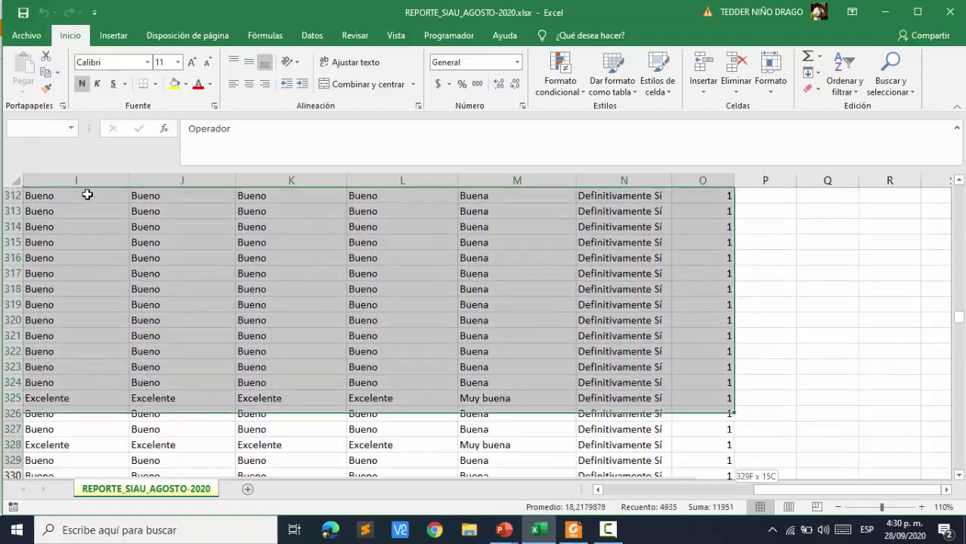
{"action": "key", "text": "shift+Page_Down"}
{"action": "key", "text": "shift+Page_Down"}
{"action": "key", "text": "shift+Page_Down"}
{"action": "key", "text": "shift+Page_Down"}
{"action": "key", "text": "shift+Page_Down"}
{"action": "key", "text": "shift+Page_Down"}
{"action": "key", "text": "shift+Page_Down"}
{"action": "key", "text": "shift+Page_Down"}
{"action": "key", "text": "shift+Page_Down"}
{"action": "key", "text": "shift+Page_Down"}
{"action": "key", "text": "shift+Page_Down"}
{"action": "key", "text": "shift+Page_Down"}
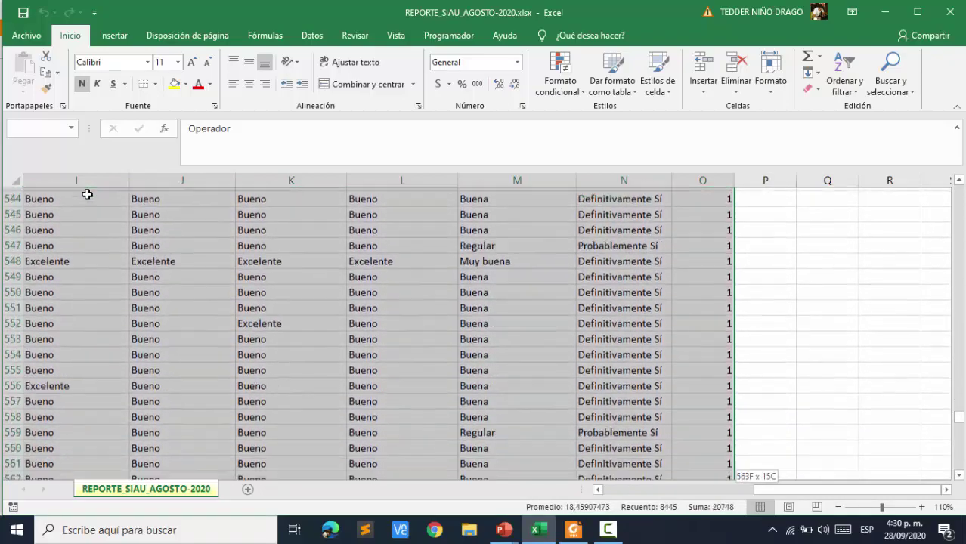
{"action": "key", "text": "shift+Page_Down"}
{"action": "key", "text": "shift+Page_Down"}
{"action": "key", "text": "shift+Page_Down"}
{"action": "key", "text": "shift+Page_Down"}
{"action": "key", "text": "shift+Page_Down"}
{"action": "key", "text": "shift+Page_Down"}
{"action": "key", "text": "shift+Page_Down"}
{"action": "key", "text": "shift+Up"}
{"action": "key", "text": "shift+Up"}
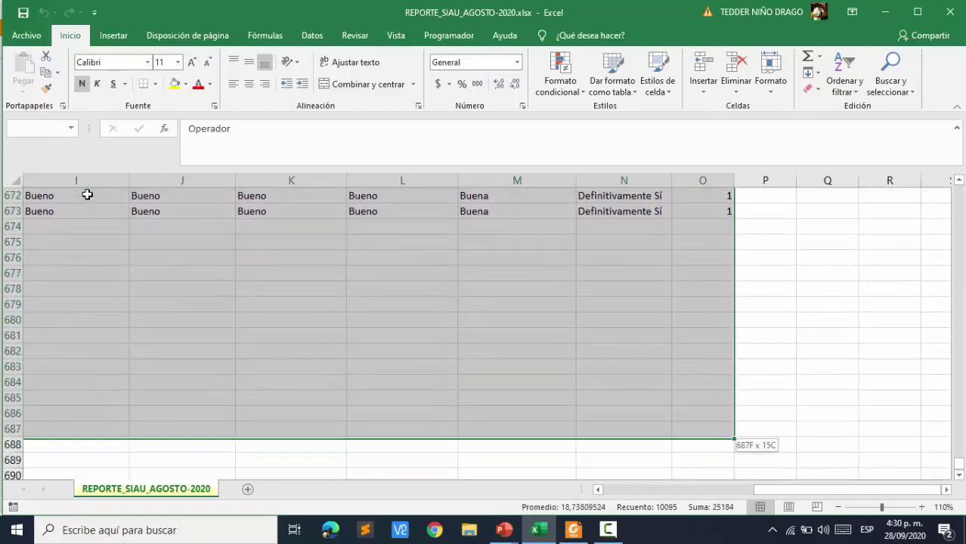
{"action": "key", "text": "shift+Up"}
{"action": "key", "text": "shift+Up"}
{"action": "key", "text": "shift+Up"}
{"action": "key", "text": "shift+Up"}
{"action": "key", "text": "shift+Up"}
{"action": "key", "text": "shift+Up"}
{"action": "key", "text": "shift+Up"}
{"action": "key", "text": "shift+Up"}
{"action": "key", "text": "shift+Up"}
{"action": "key", "text": "shift+Up"}
{"action": "key", "text": "shift+Up"}
{"action": "key", "text": "shift+Up"}
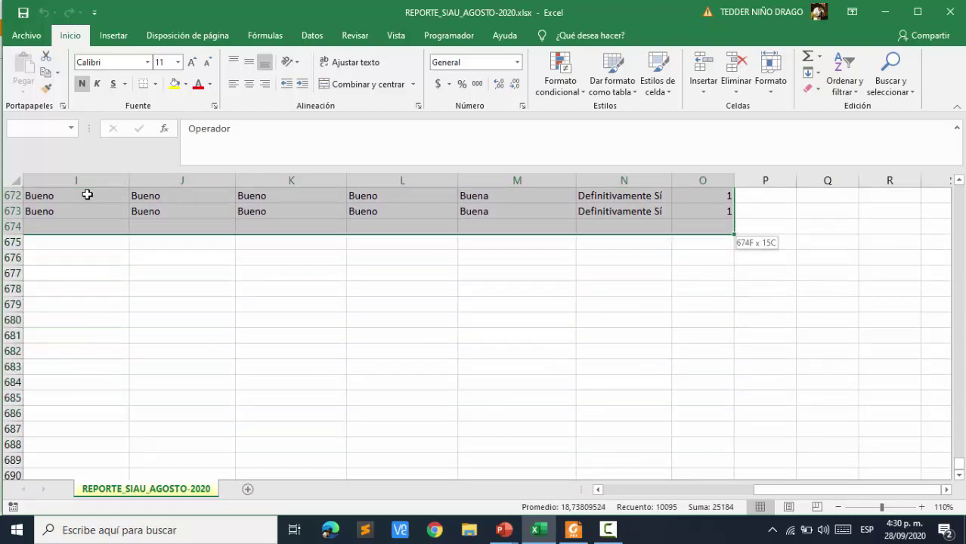
{"action": "key", "text": "shift+Up"}
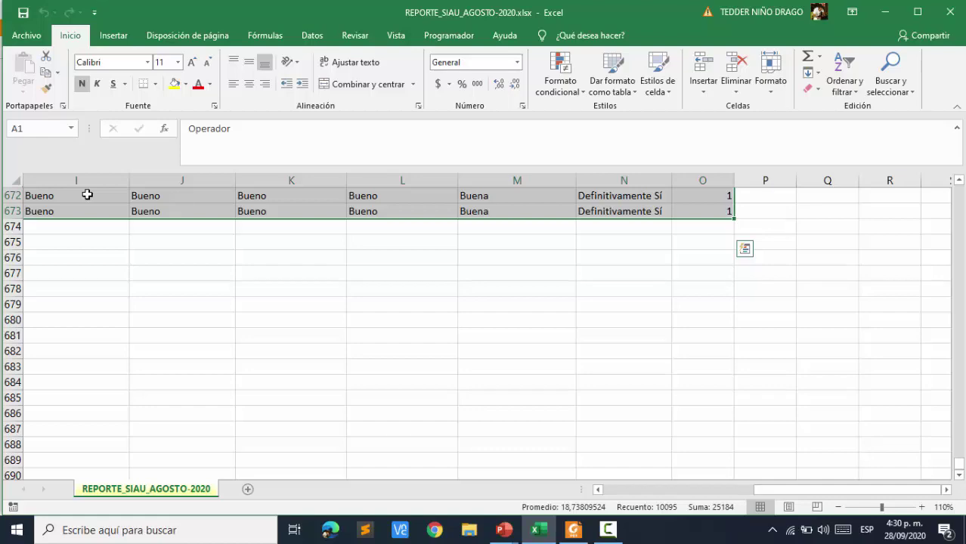
{"action": "key", "text": "ctrl+Home"}
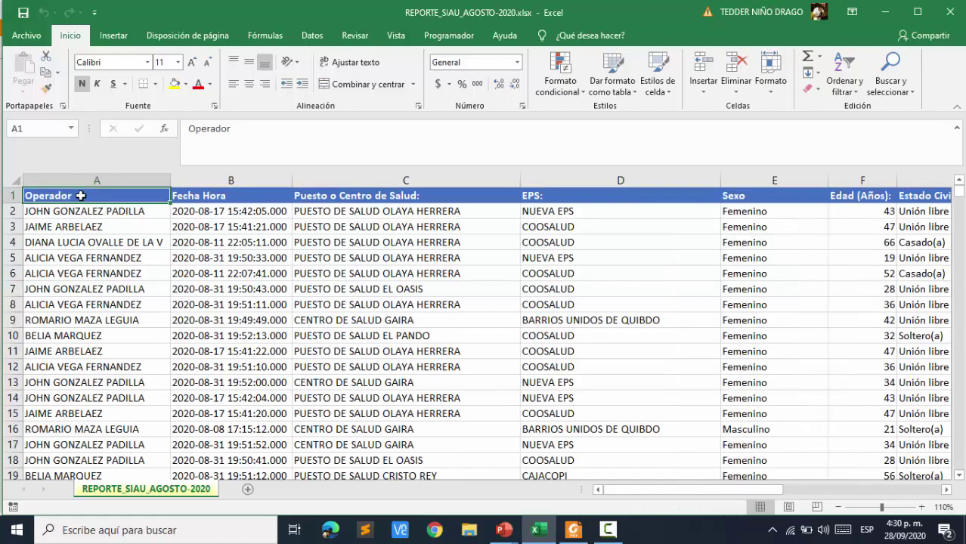
Select the whole survey data range with Ctrl+E from a cell inside it.
{"action": "left_click", "coordinate": [372, 356]}
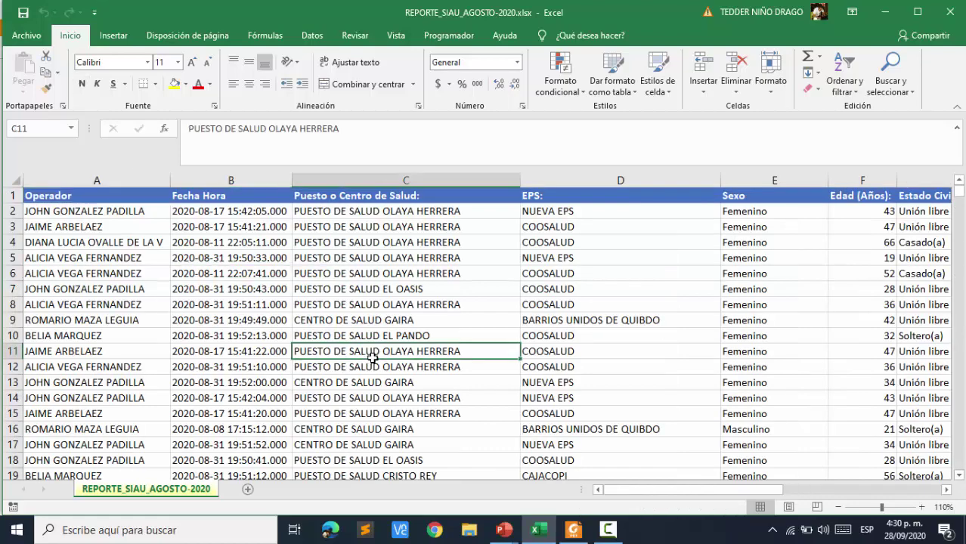
{"action": "key", "text": "ctrl+e"}
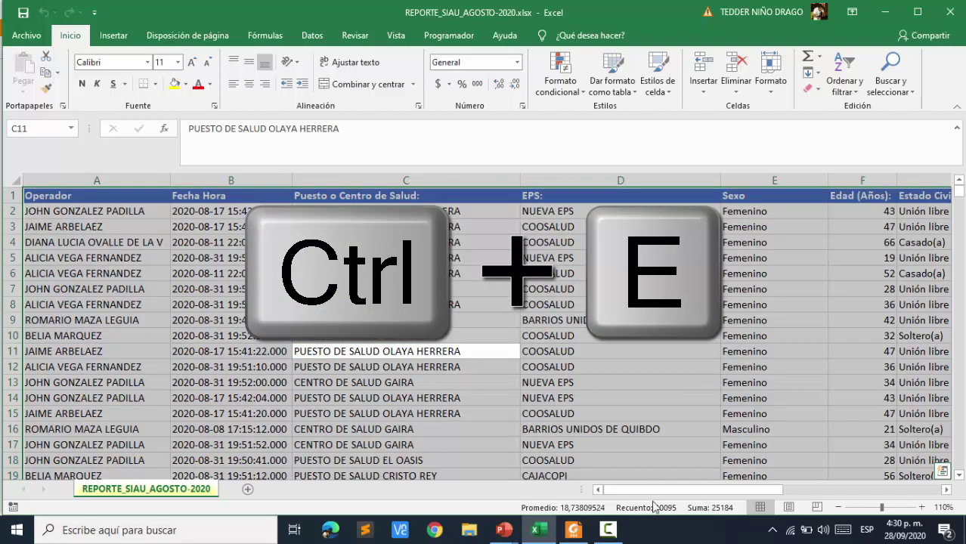
{"action": "mouse_move", "coordinate": [661, 489]}
{"action": "left_mouse_down"}
{"action": "mouse_move", "coordinate": [854, 498]}
{"action": "mouse_move", "coordinate": [583, 504]}
{"action": "left_mouse_up"}
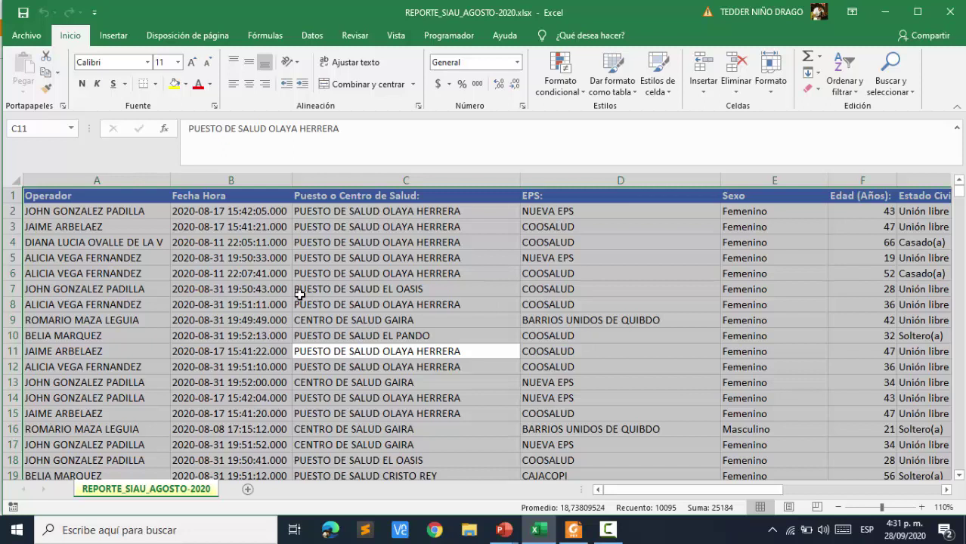
From Insertar, dismiss the recommended pivot tables and start a new Tabla dinámica.
{"action": "left_click", "coordinate": [113, 37]}
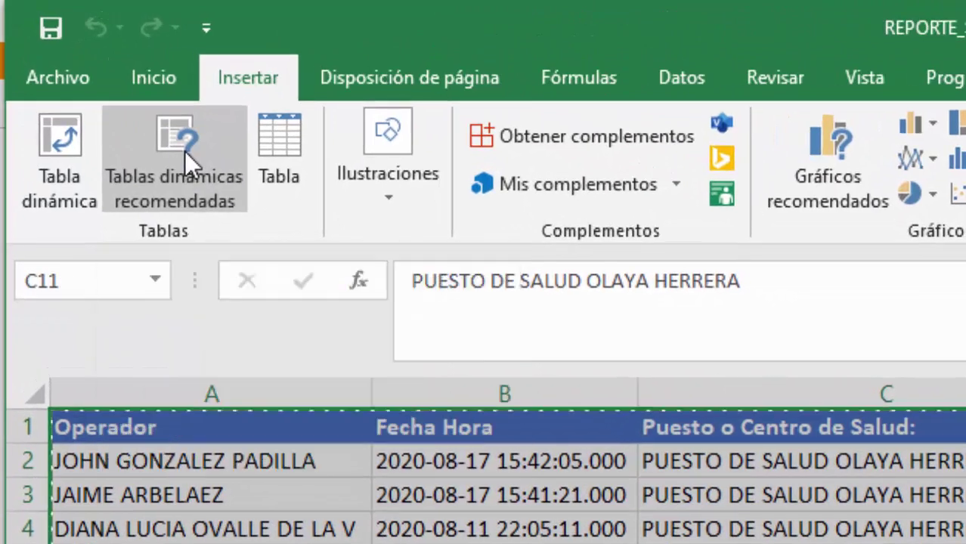
{"action": "left_click", "coordinate": [185, 152]}
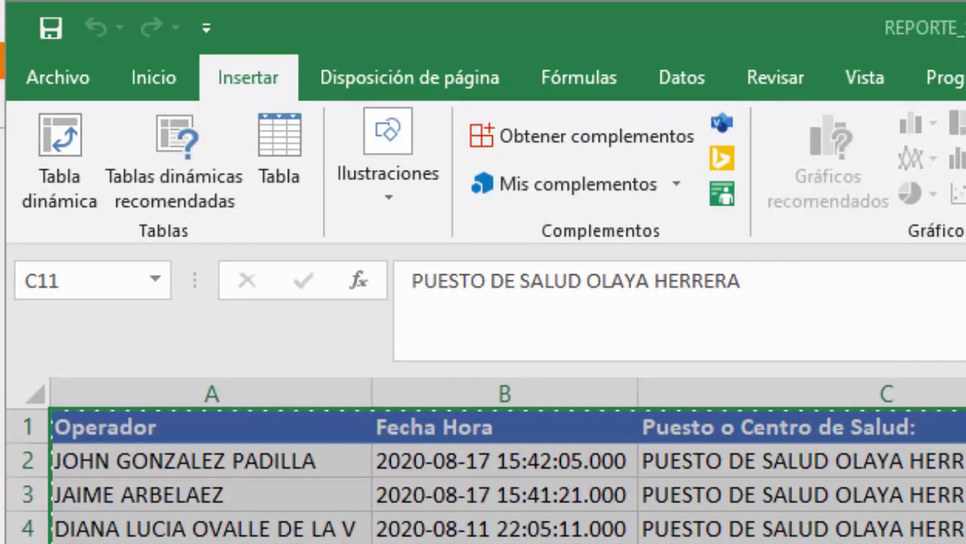
{"action": "key", "text": "Escape"}
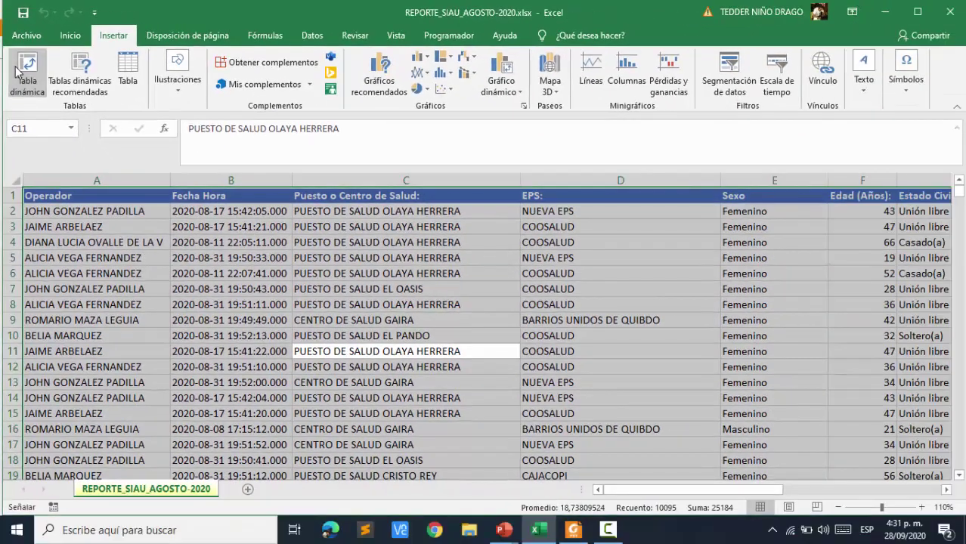
{"action": "left_click", "coordinate": [15, 72]}
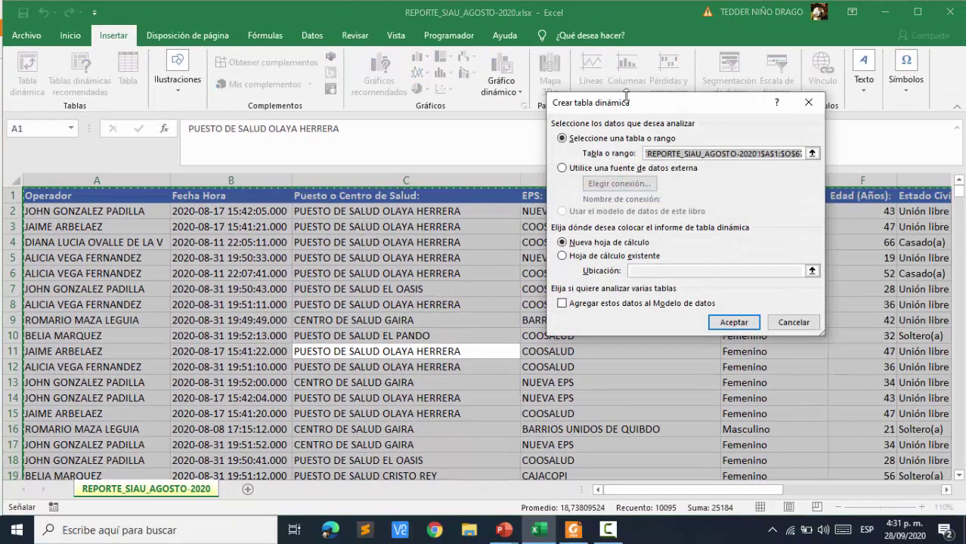
Create the pivot table from the survey data range on a new worksheet.
{"action": "left_click_drag", "start_coordinate": [625, 110], "coordinate": [452, 121]}
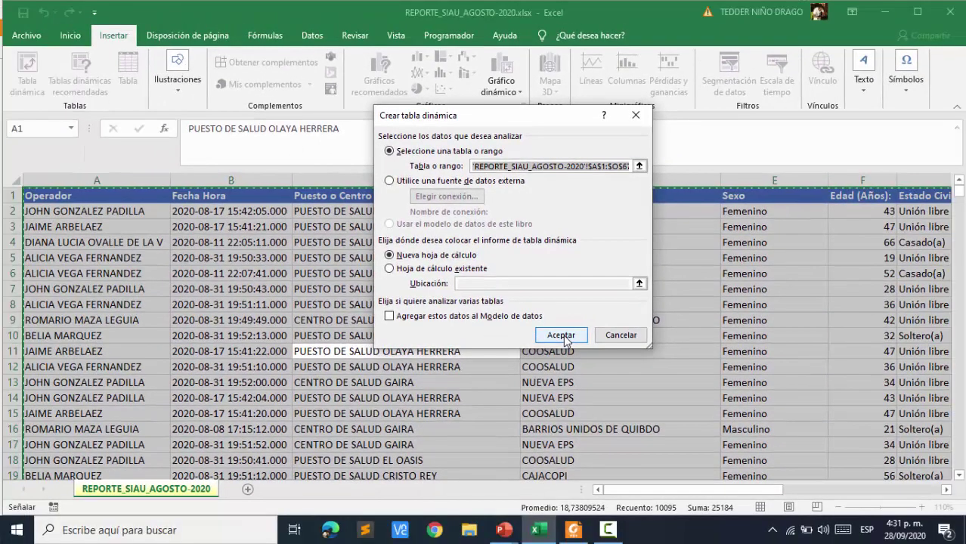
{"action": "left_click", "coordinate": [564, 338]}
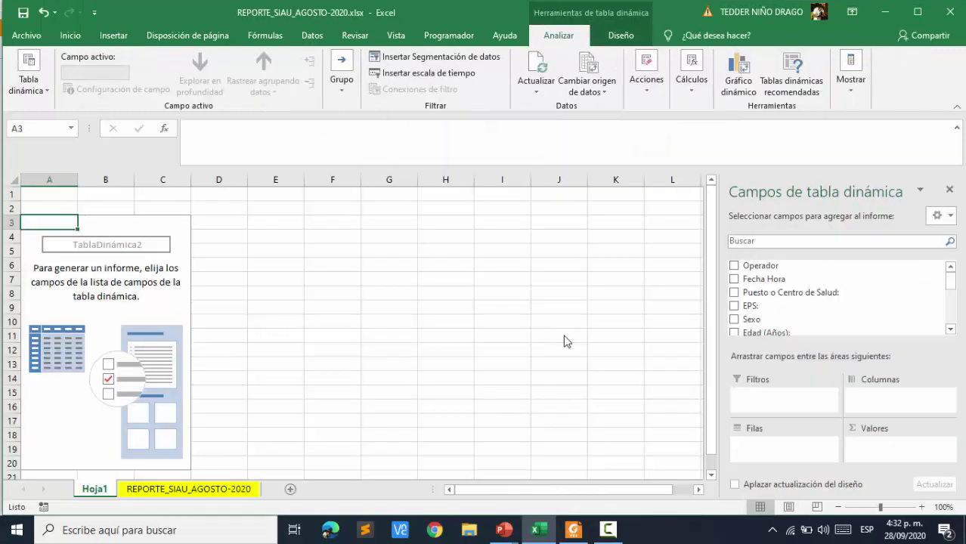
Rename the Hoja1 sheet to 'Tabla Dinámica'.
{"action": "double_click", "coordinate": [96, 490]}
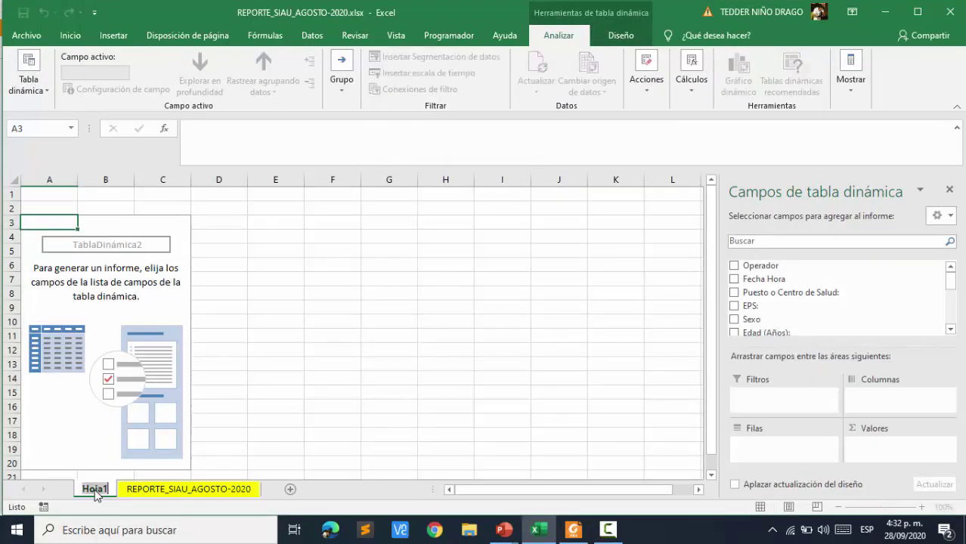
{"action": "type", "text": "tAV"}
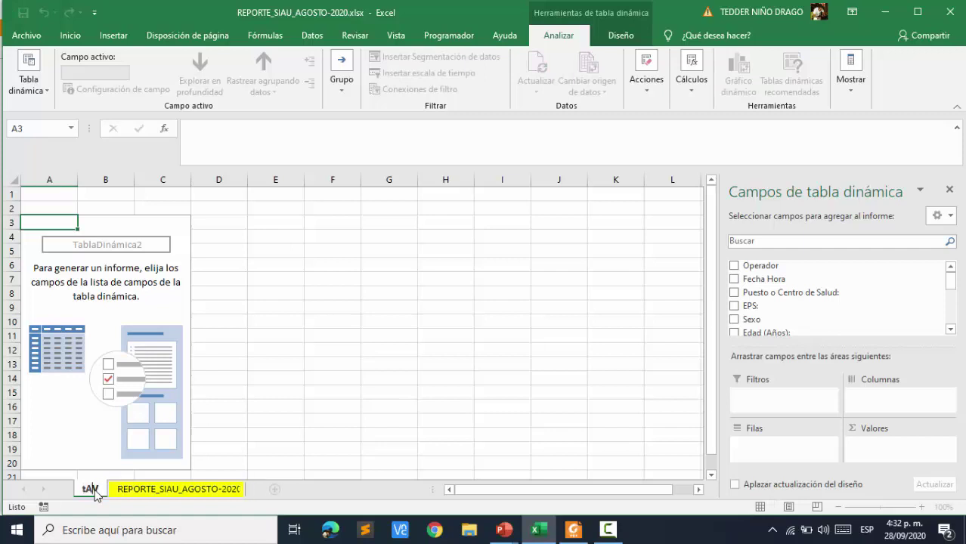
{"action": "key", "text": "BackSpace"}
{"action": "type", "text": "Tabl"}
{"action": "type", "text": "a de"}
{"action": "key", "text": "BackSpace"}
{"action": "key", "text": "BackSpace"}
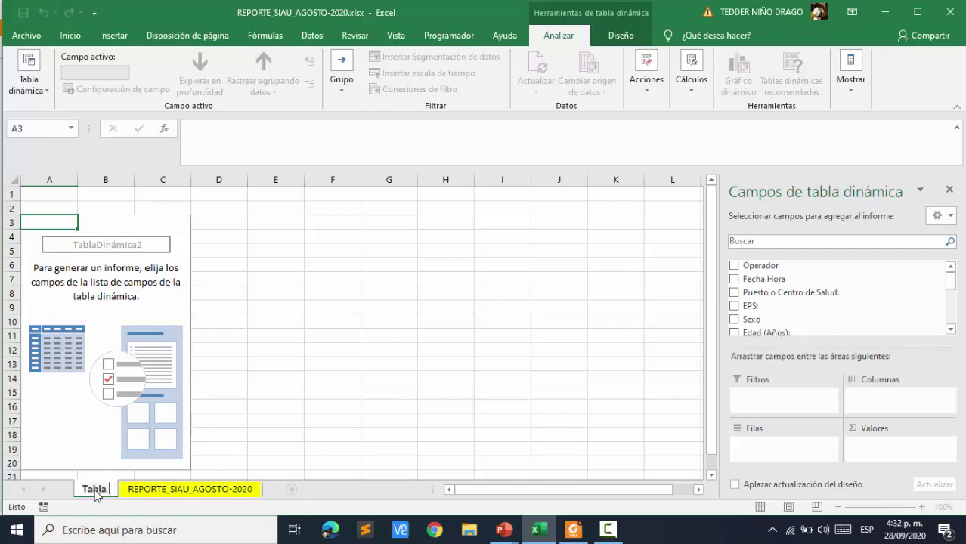
{"action": "type", "text": "Dinámic"}
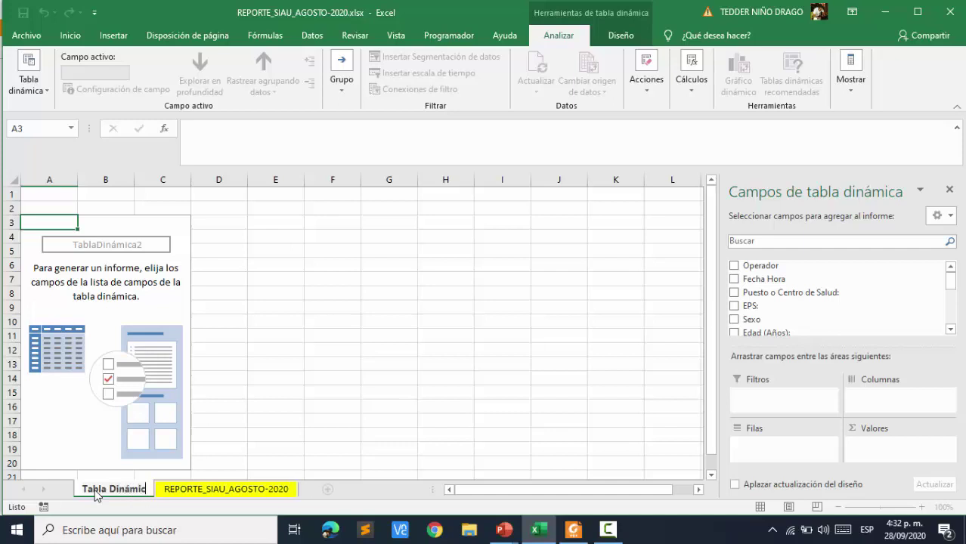
{"action": "type", "text": "a"}
{"action": "key", "text": "Return"}
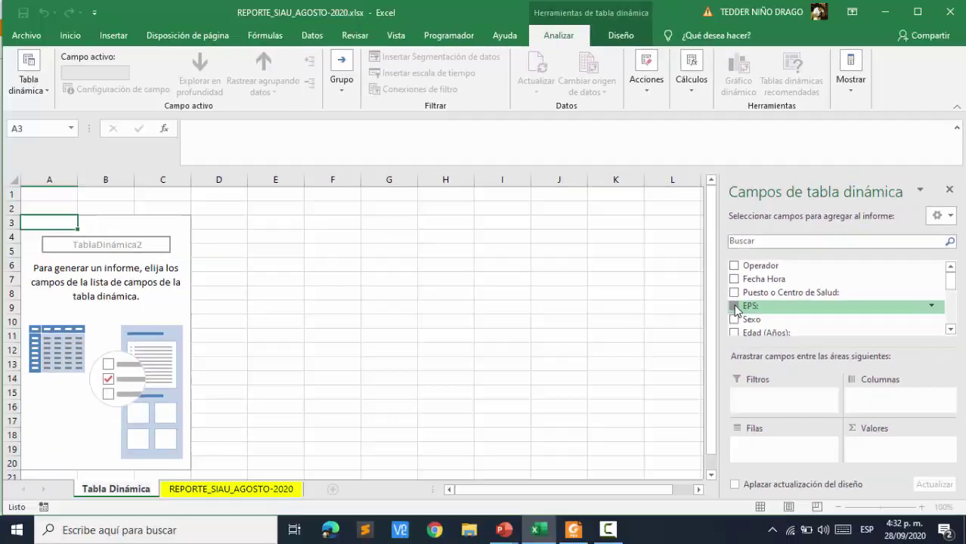
Add the EPS field to Filas, listing BARRIOS UNIDOS DE QUIBDO through NUEVA EPS.
{"action": "left_click", "coordinate": [734, 306]}
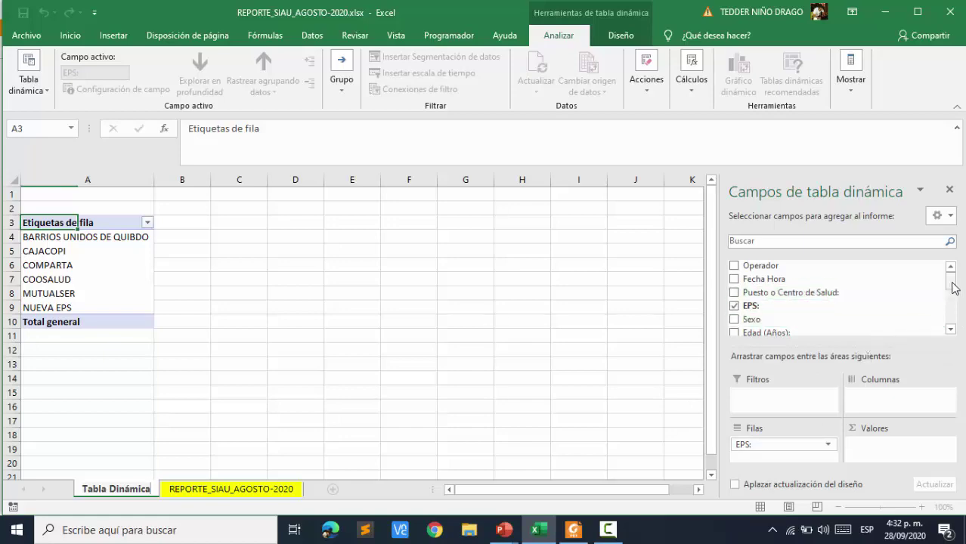
{"action": "left_click_drag", "start_coordinate": [951, 278], "coordinate": [953, 301]}
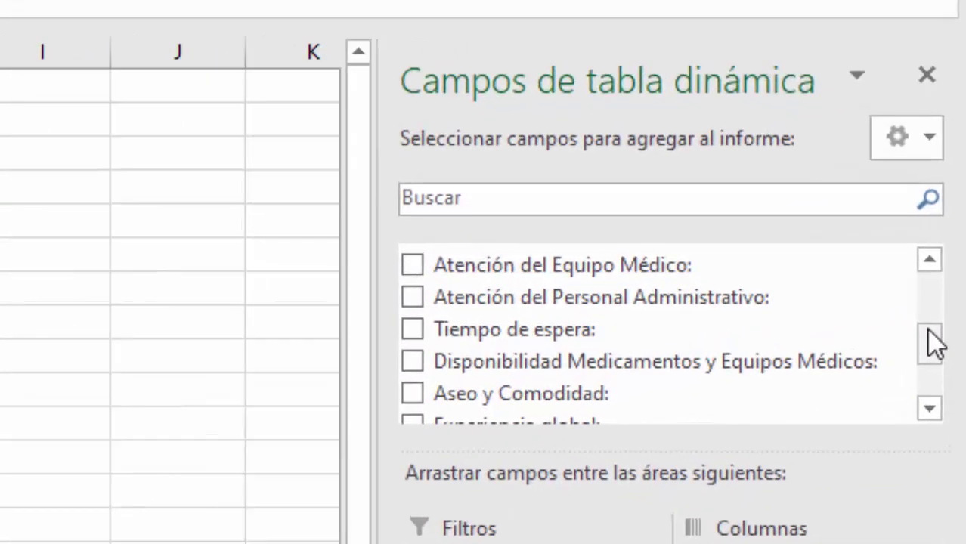
{"action": "mouse_move", "coordinate": [936, 344]}
{"action": "left_mouse_down"}
{"action": "mouse_move", "coordinate": [941, 356]}
{"action": "mouse_move", "coordinate": [941, 344]}
{"action": "left_mouse_up"}
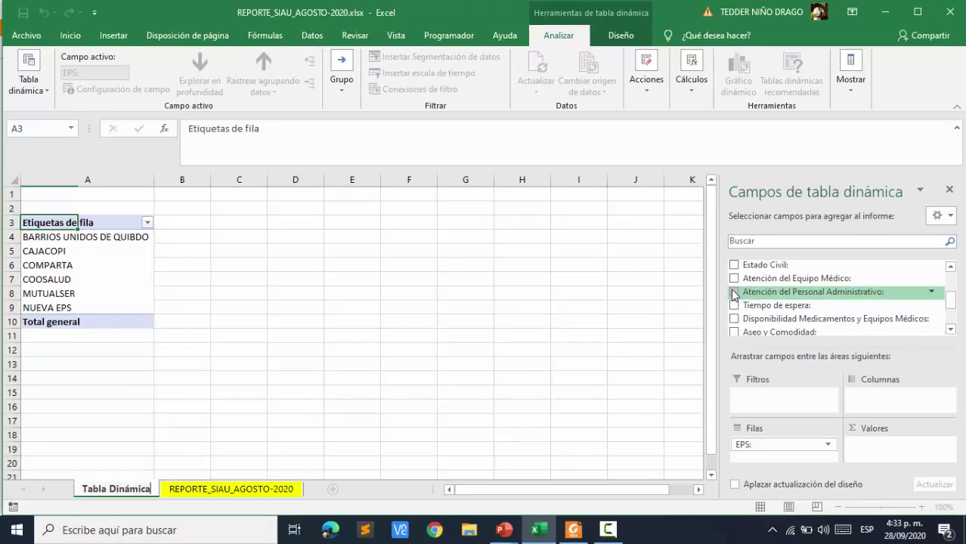
Put Atención del Personal Administrativo in columns and Conteo in Valores as Suma de Conteo.
{"action": "left_click", "coordinate": [733, 293]}
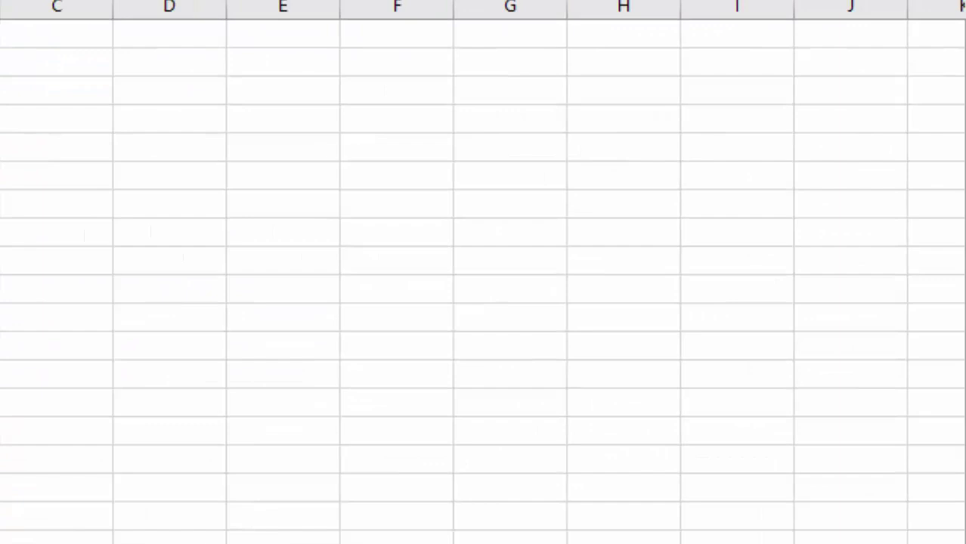
{"action": "mouse_move", "coordinate": [662, 465]}
{"action": "left_mouse_down"}
{"action": "mouse_move", "coordinate": [842, 358]}
{"action": "mouse_move", "coordinate": [888, 395]}
{"action": "left_mouse_up"}
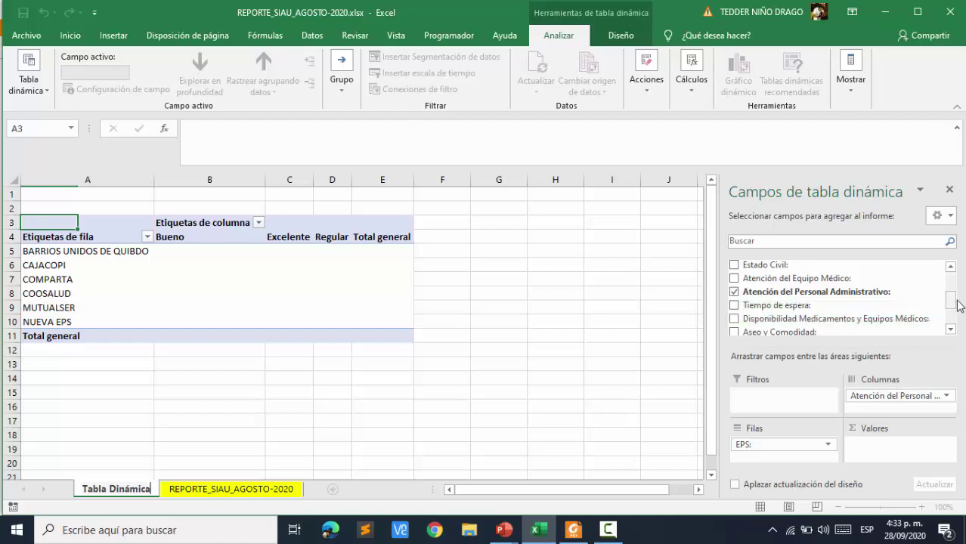
{"action": "left_click_drag", "start_coordinate": [951, 301], "coordinate": [951, 316]}
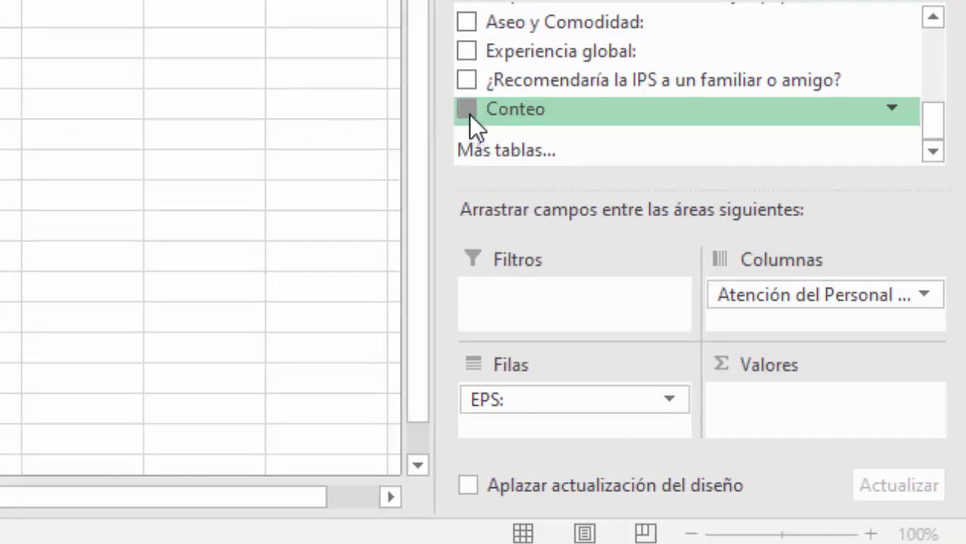
{"action": "left_click_drag", "start_coordinate": [469, 115], "coordinate": [748, 317]}
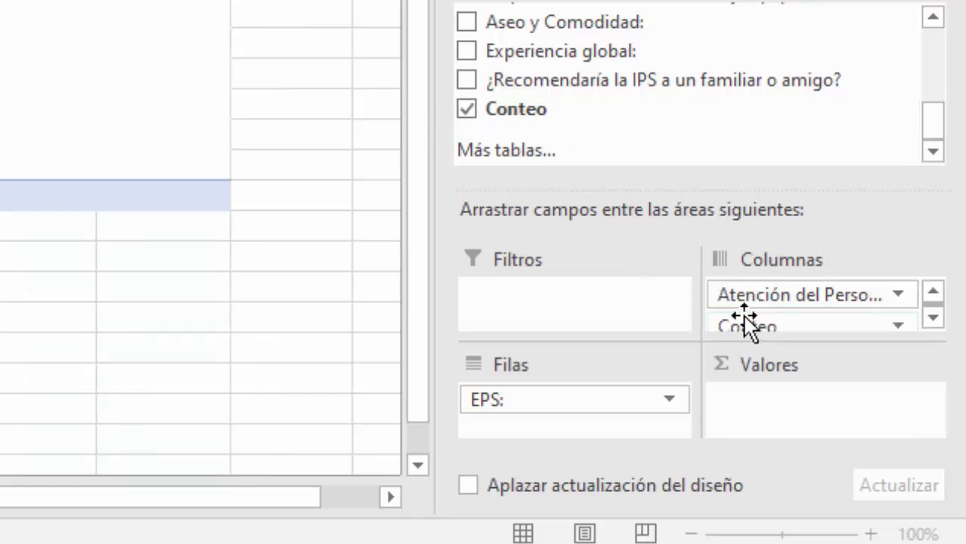
{"action": "mouse_move", "coordinate": [733, 328]}
{"action": "left_mouse_down"}
{"action": "mouse_move", "coordinate": [753, 343]}
{"action": "mouse_move", "coordinate": [770, 390]}
{"action": "left_mouse_up"}
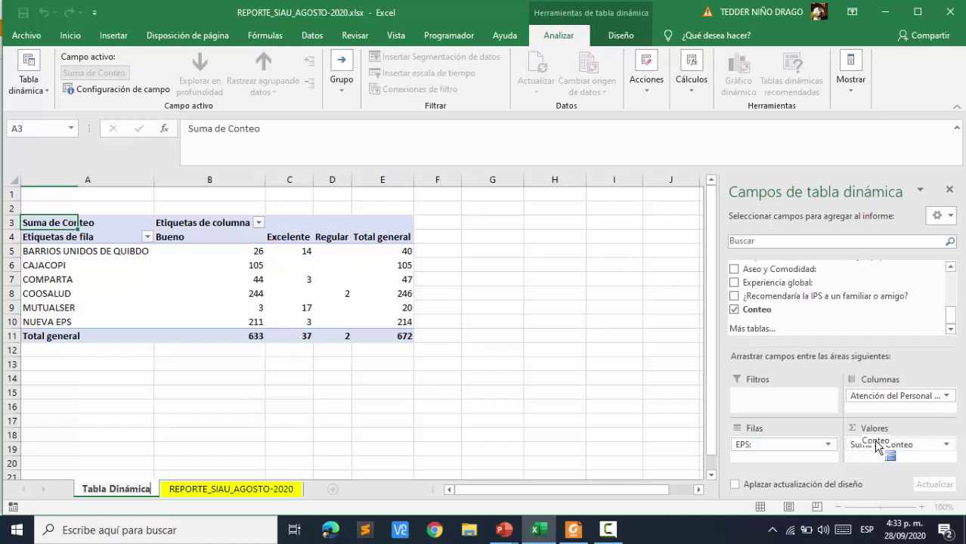
Rename the sheet 'Tabla Dinámica-Personal Adtvo' and check the COOSALUD Regular 2 and 672 total.
{"action": "type", "text": "-"}
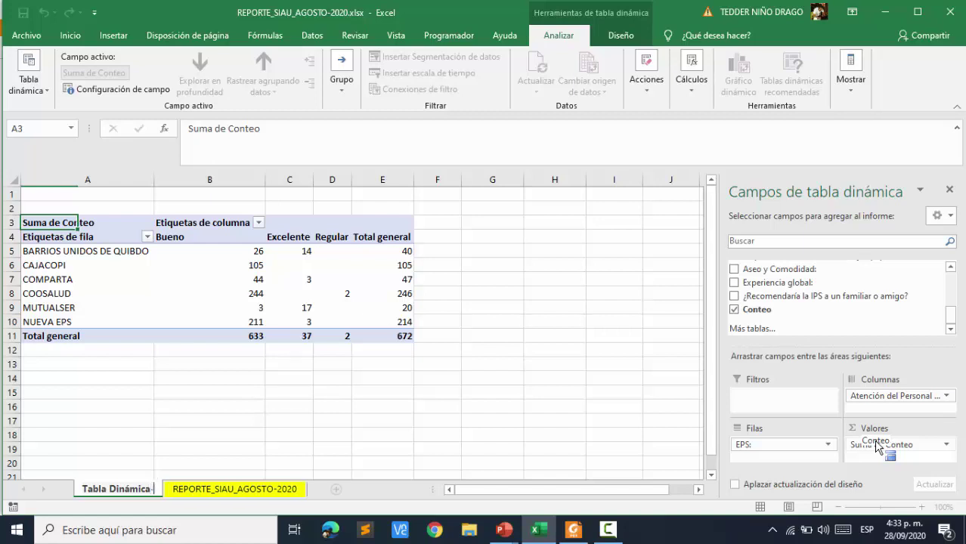
{"action": "type", "text": "Perso"}
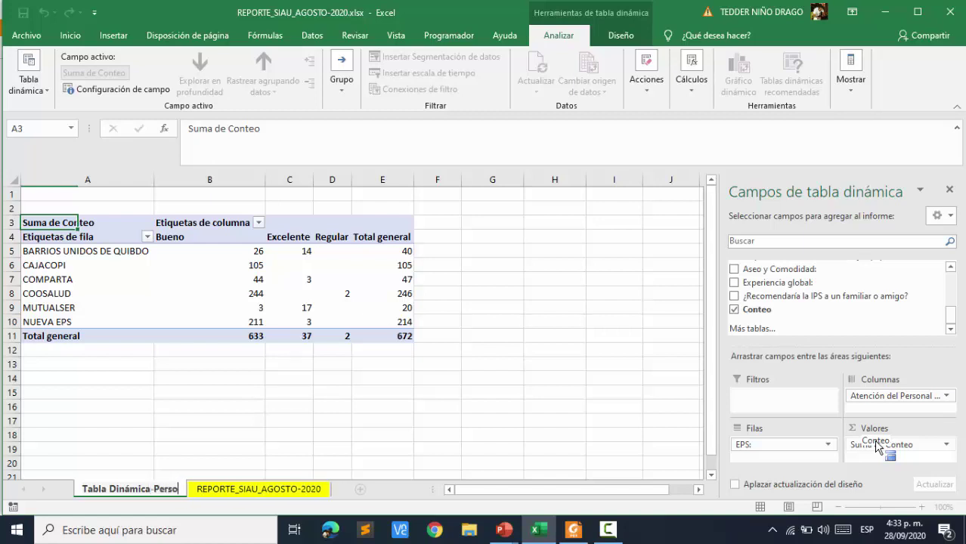
{"action": "type", "text": "nal Adtvo"}
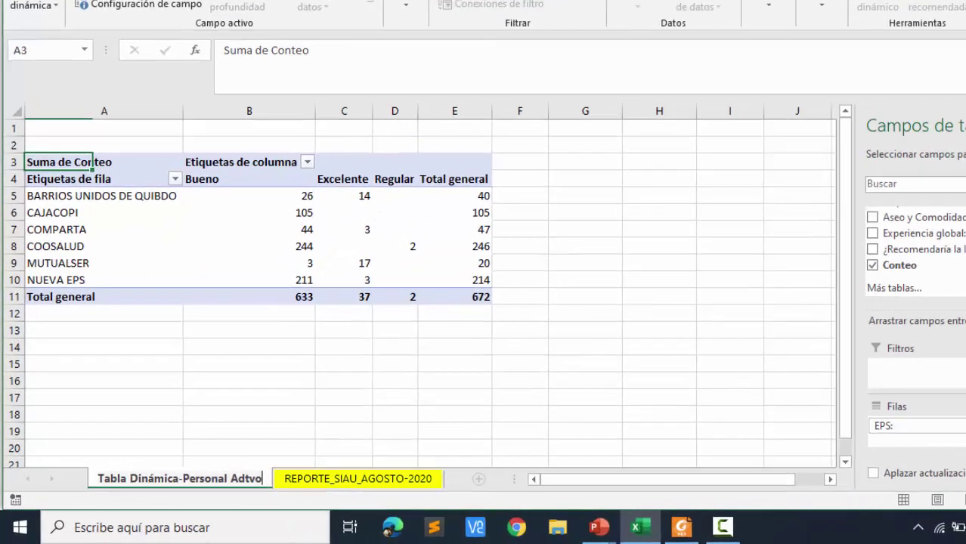
{"action": "key", "text": "Return"}
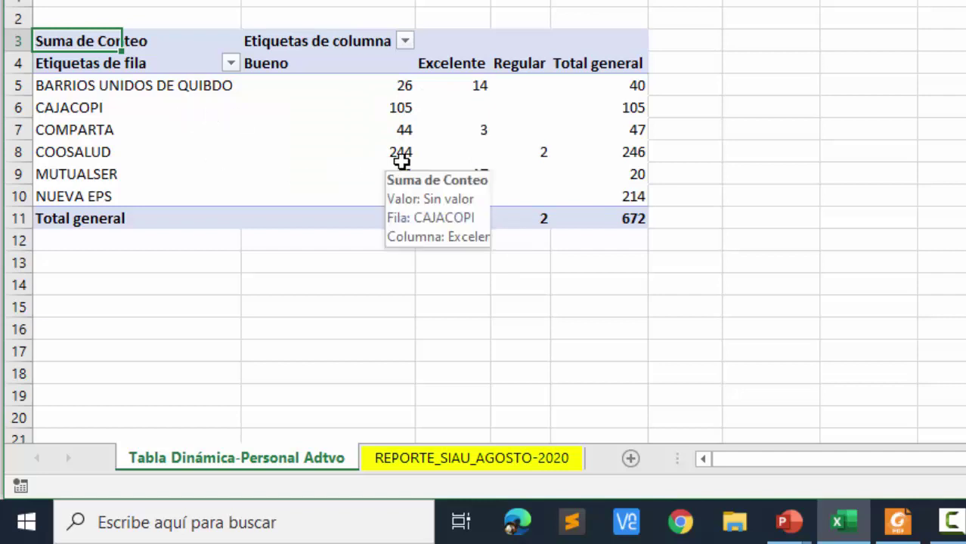
{"action": "mouse_move", "coordinate": [405, 157]}
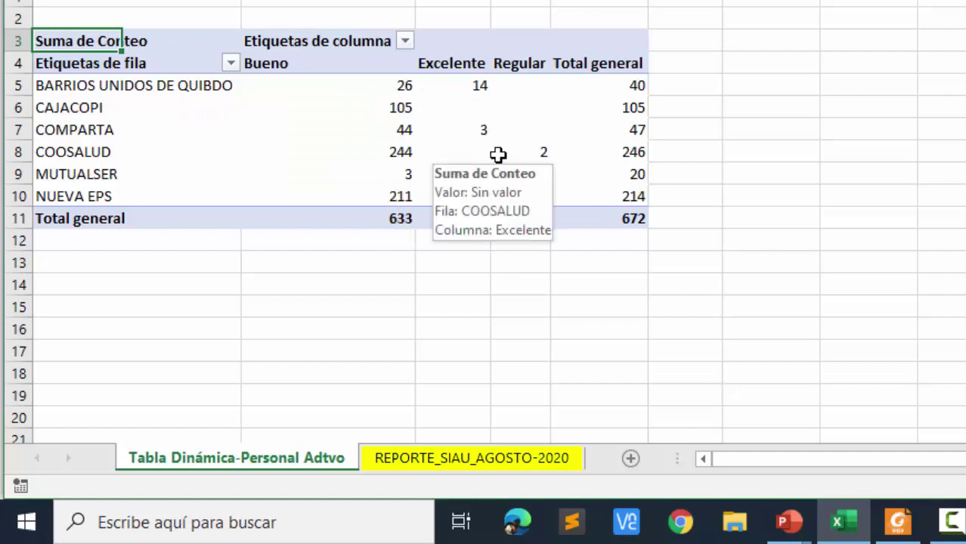
{"action": "mouse_move", "coordinate": [552, 157]}
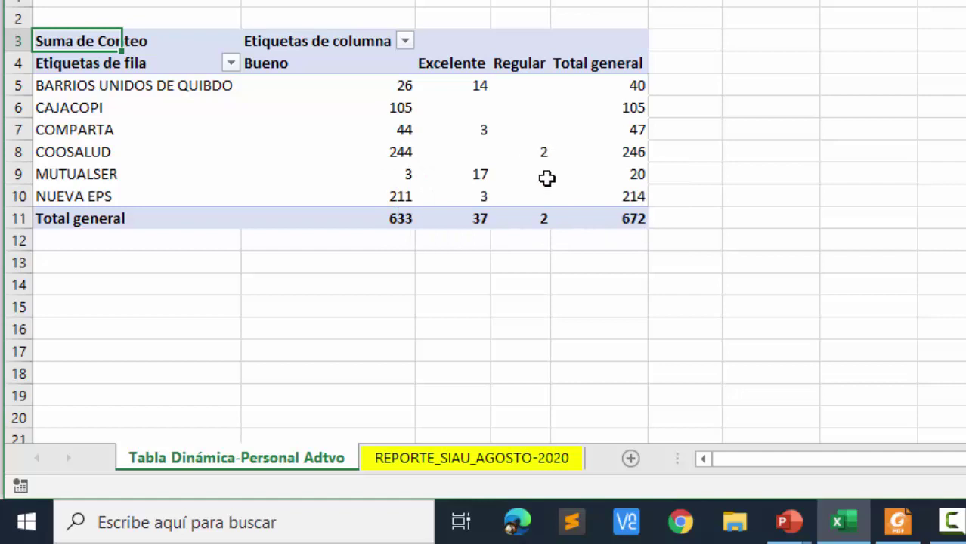
{"action": "left_click", "coordinate": [540, 152]}
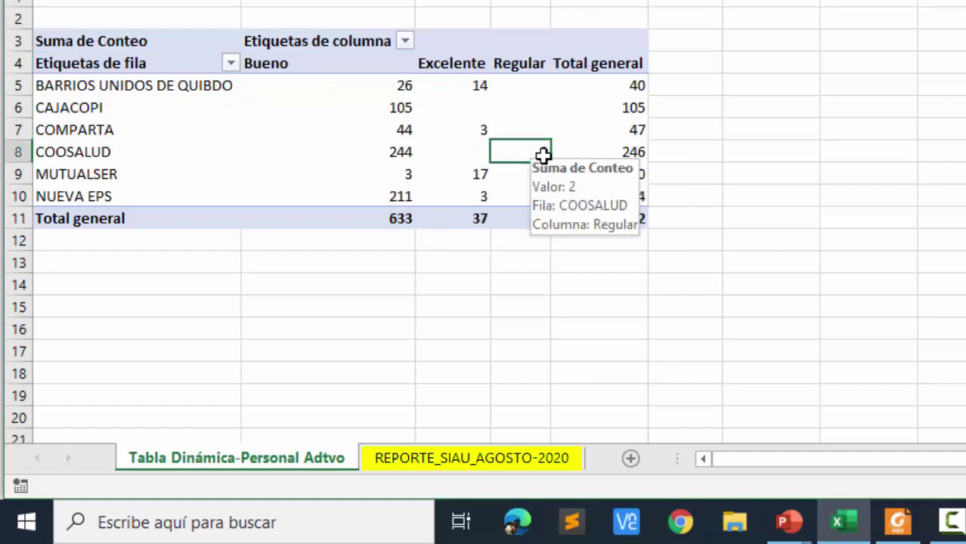
{"action": "mouse_move", "coordinate": [597, 178]}
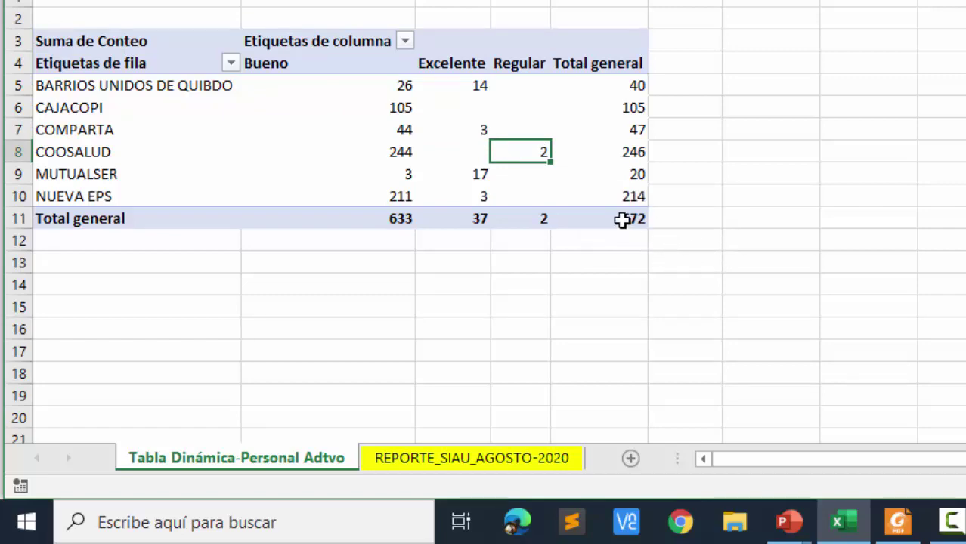
{"action": "left_click", "coordinate": [622, 219]}
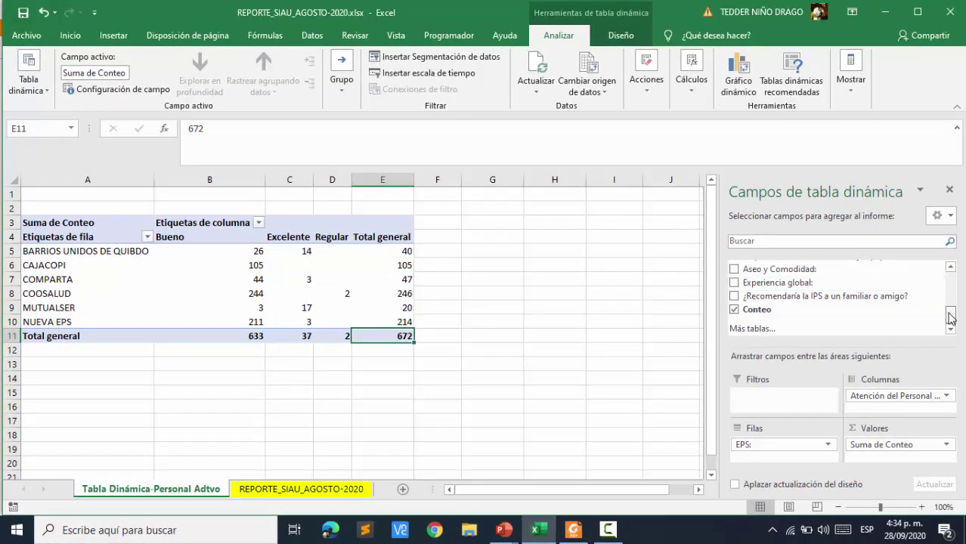
Add Sexo under EPS in Filas and check the CAJACOPI Femenino and Masculino counts.
{"action": "left_click_drag", "start_coordinate": [951, 315], "coordinate": [955, 266]}
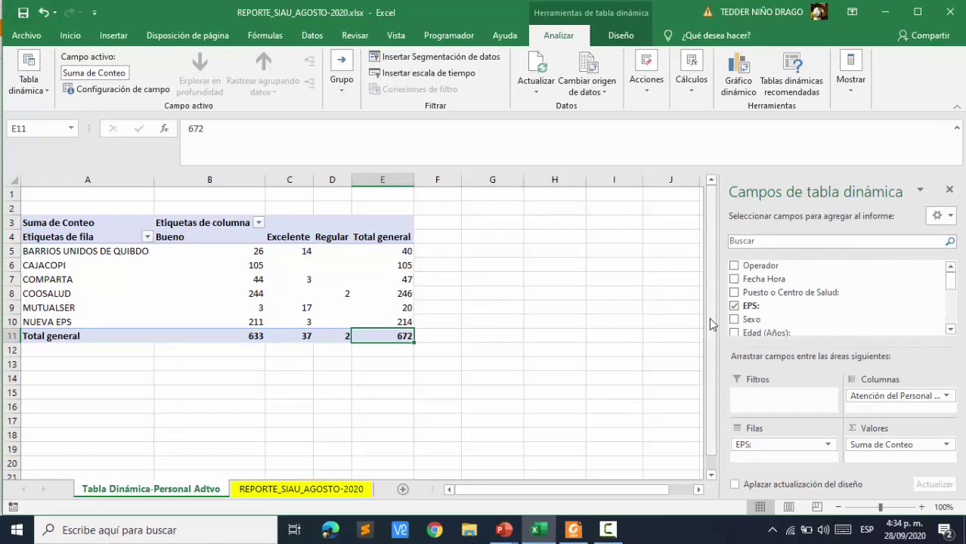
{"action": "left_click", "coordinate": [734, 320]}
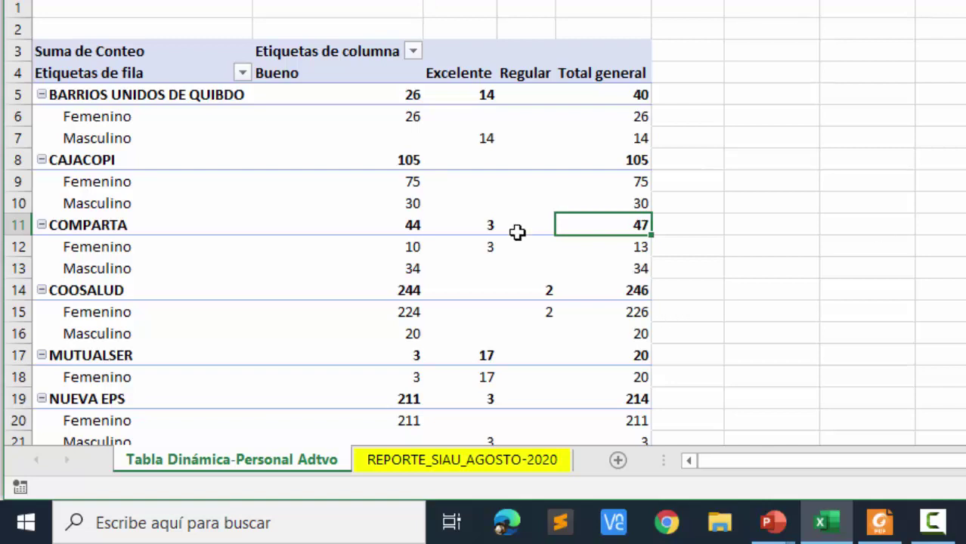
{"action": "left_click", "coordinate": [407, 184]}
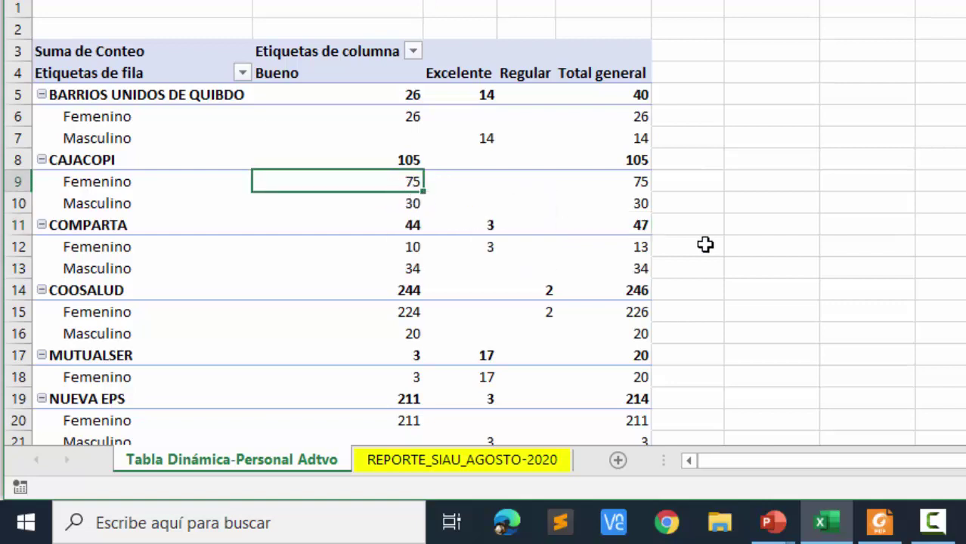
{"action": "left_click", "coordinate": [406, 204]}
{"action": "mouse_move", "coordinate": [406, 204]}
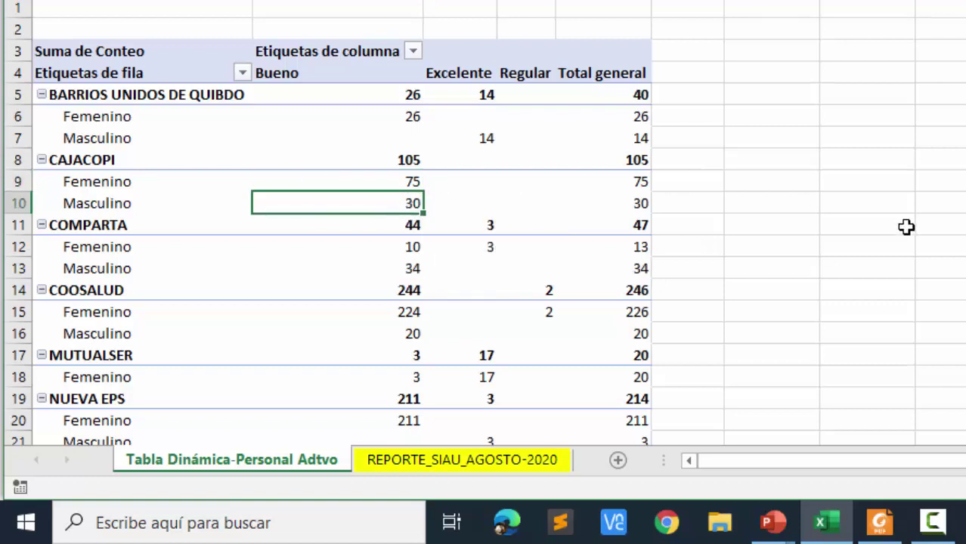
{"action": "scroll", "coordinate": [484, 227], "scroll_direction": "down", "scroll_amount": 1}
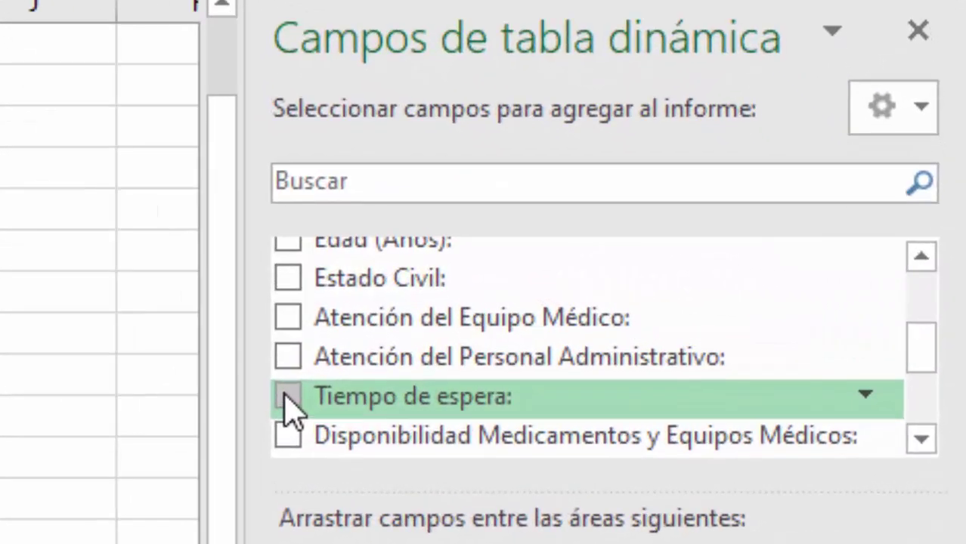
Put Tiempo de espera in the pivot's Columns area, giving Bueno 617, Excelente 20 and Regular 35.
{"action": "left_click", "coordinate": [287, 398]}
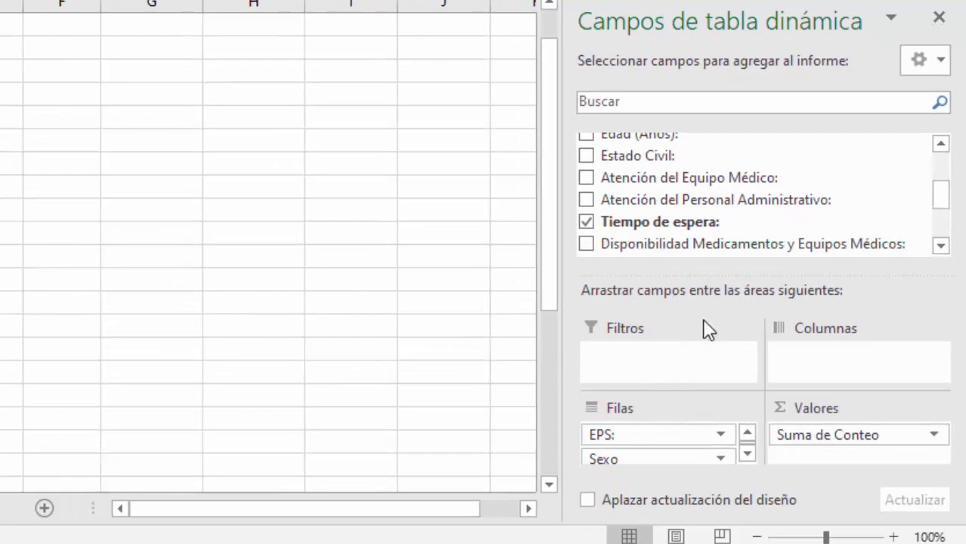
{"action": "mouse_move", "coordinate": [650, 224]}
{"action": "left_mouse_down"}
{"action": "mouse_move", "coordinate": [931, 412]}
{"action": "mouse_move", "coordinate": [868, 370]}
{"action": "left_mouse_up"}
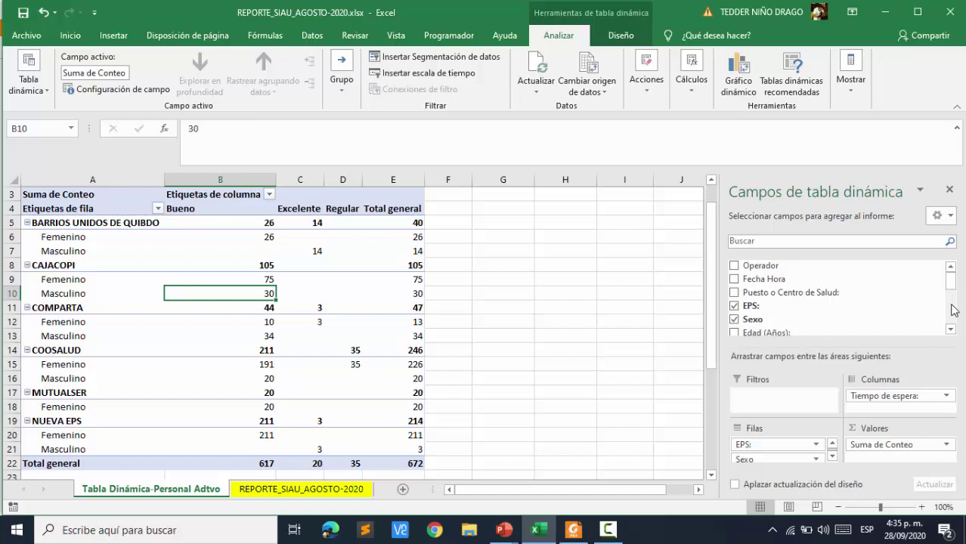
{"action": "mouse_move", "coordinate": [953, 280]}
{"action": "left_mouse_down"}
{"action": "mouse_move", "coordinate": [954, 309]}
{"action": "mouse_move", "coordinate": [953, 284]}
{"action": "mouse_move", "coordinate": [953, 300]}
{"action": "left_mouse_up"}
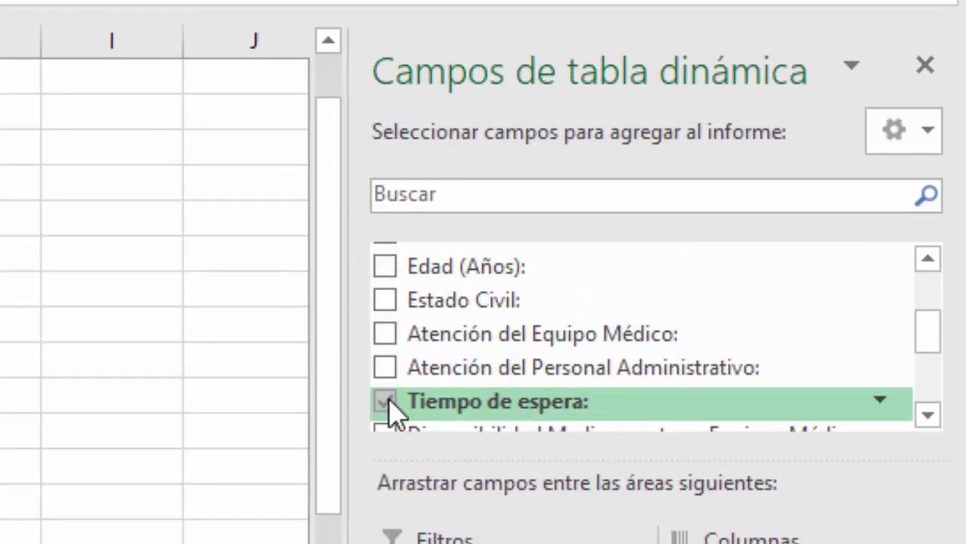
Swap Tiempo de espera for Experiencia global as the column field, then select cell F8.
{"action": "left_click", "coordinate": [386, 402]}
{"action": "left_click_drag", "start_coordinate": [946, 348], "coordinate": [928, 388]}
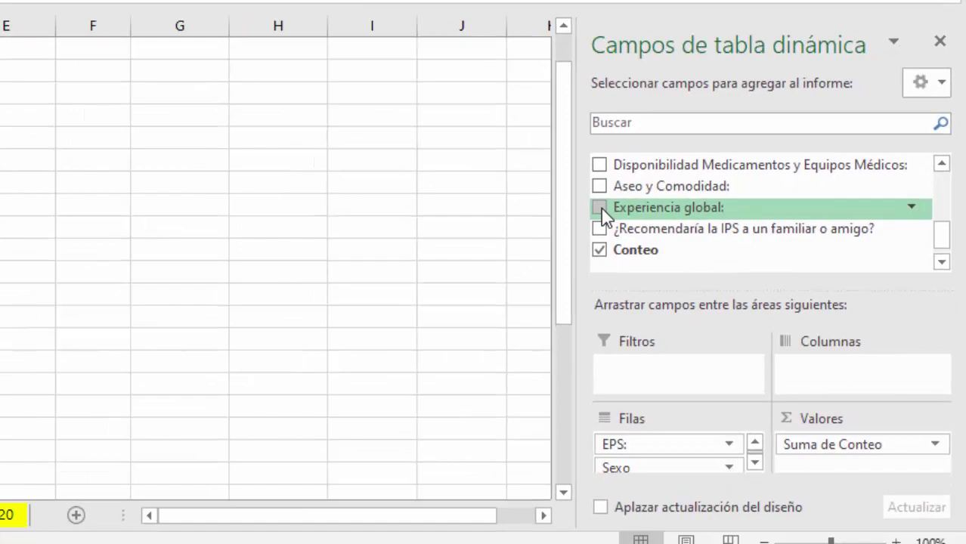
{"action": "left_click", "coordinate": [601, 209]}
{"action": "left_click_drag", "start_coordinate": [620, 209], "coordinate": [845, 407]}
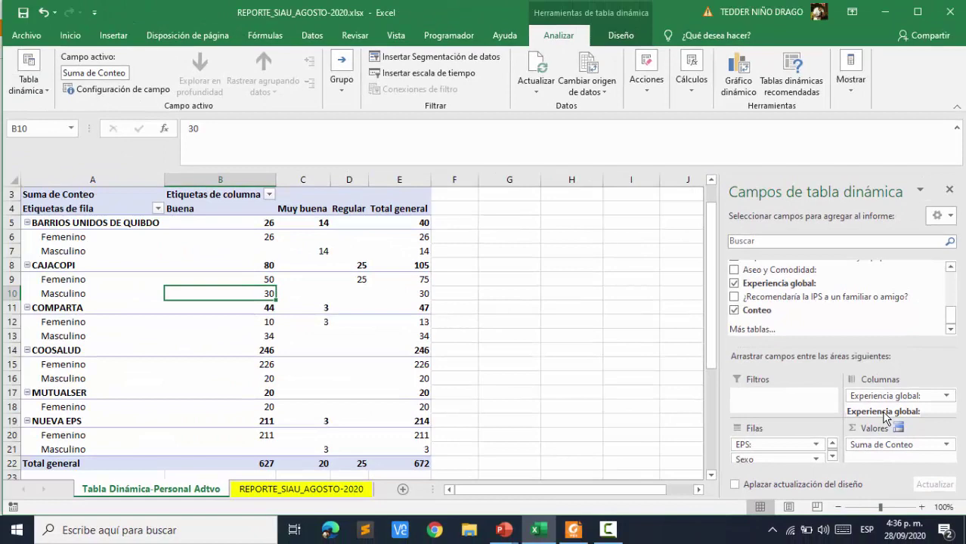
{"action": "left_click", "coordinate": [459, 259]}
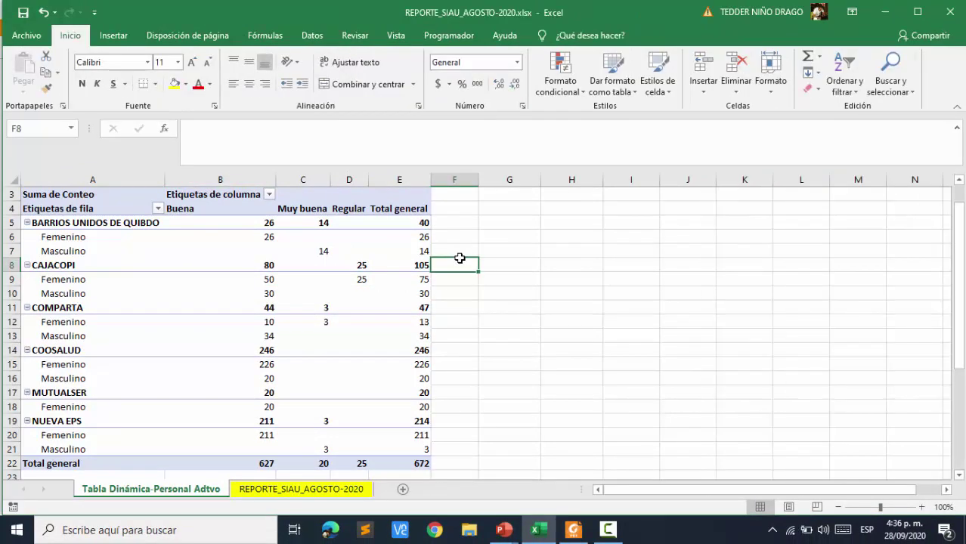